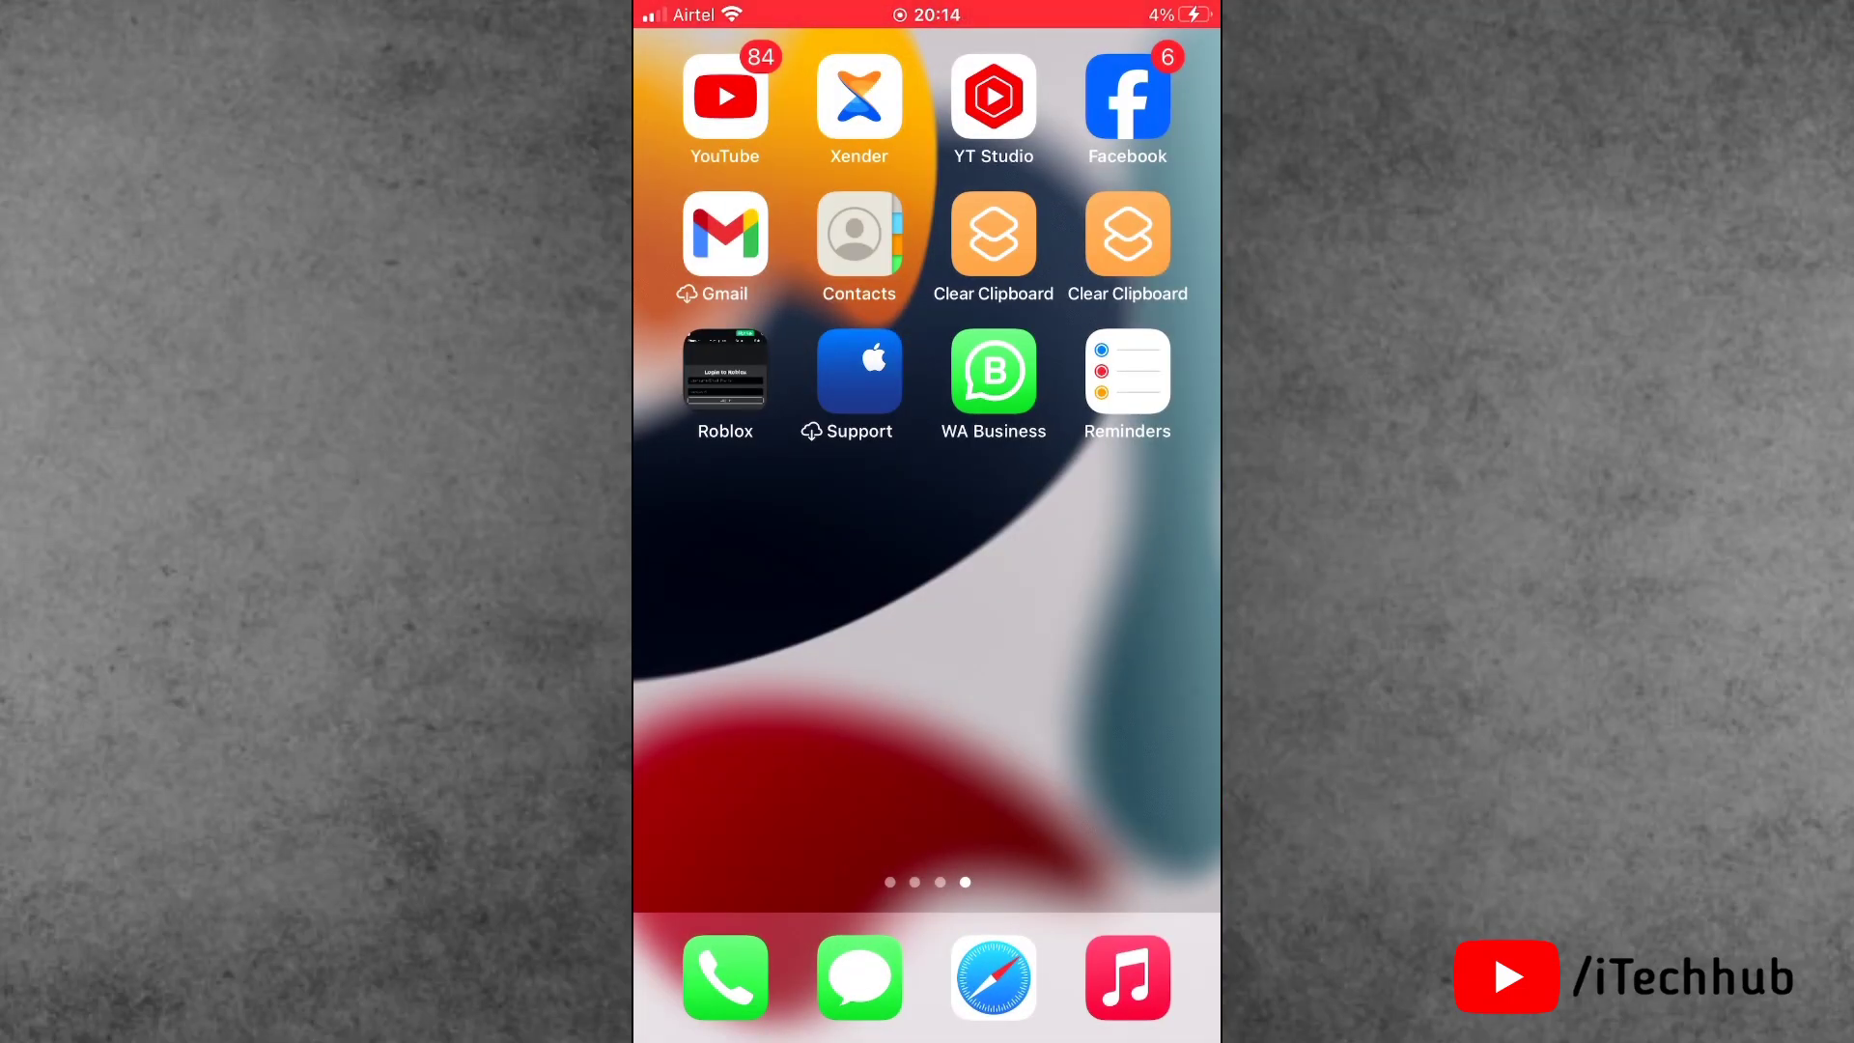
Browse across the home screen pages before returning to Reminders
mouse_move(1129, 652)
mouse_down()
mouse_move(695, 652)
mouse_move(1130, 651)
mouse_up()
mouse_move(1130, 653)
mouse_down()
mouse_move(696, 652)
mouse_move(1129, 653)
mouse_up()
drag(725, 652, 1102, 651)
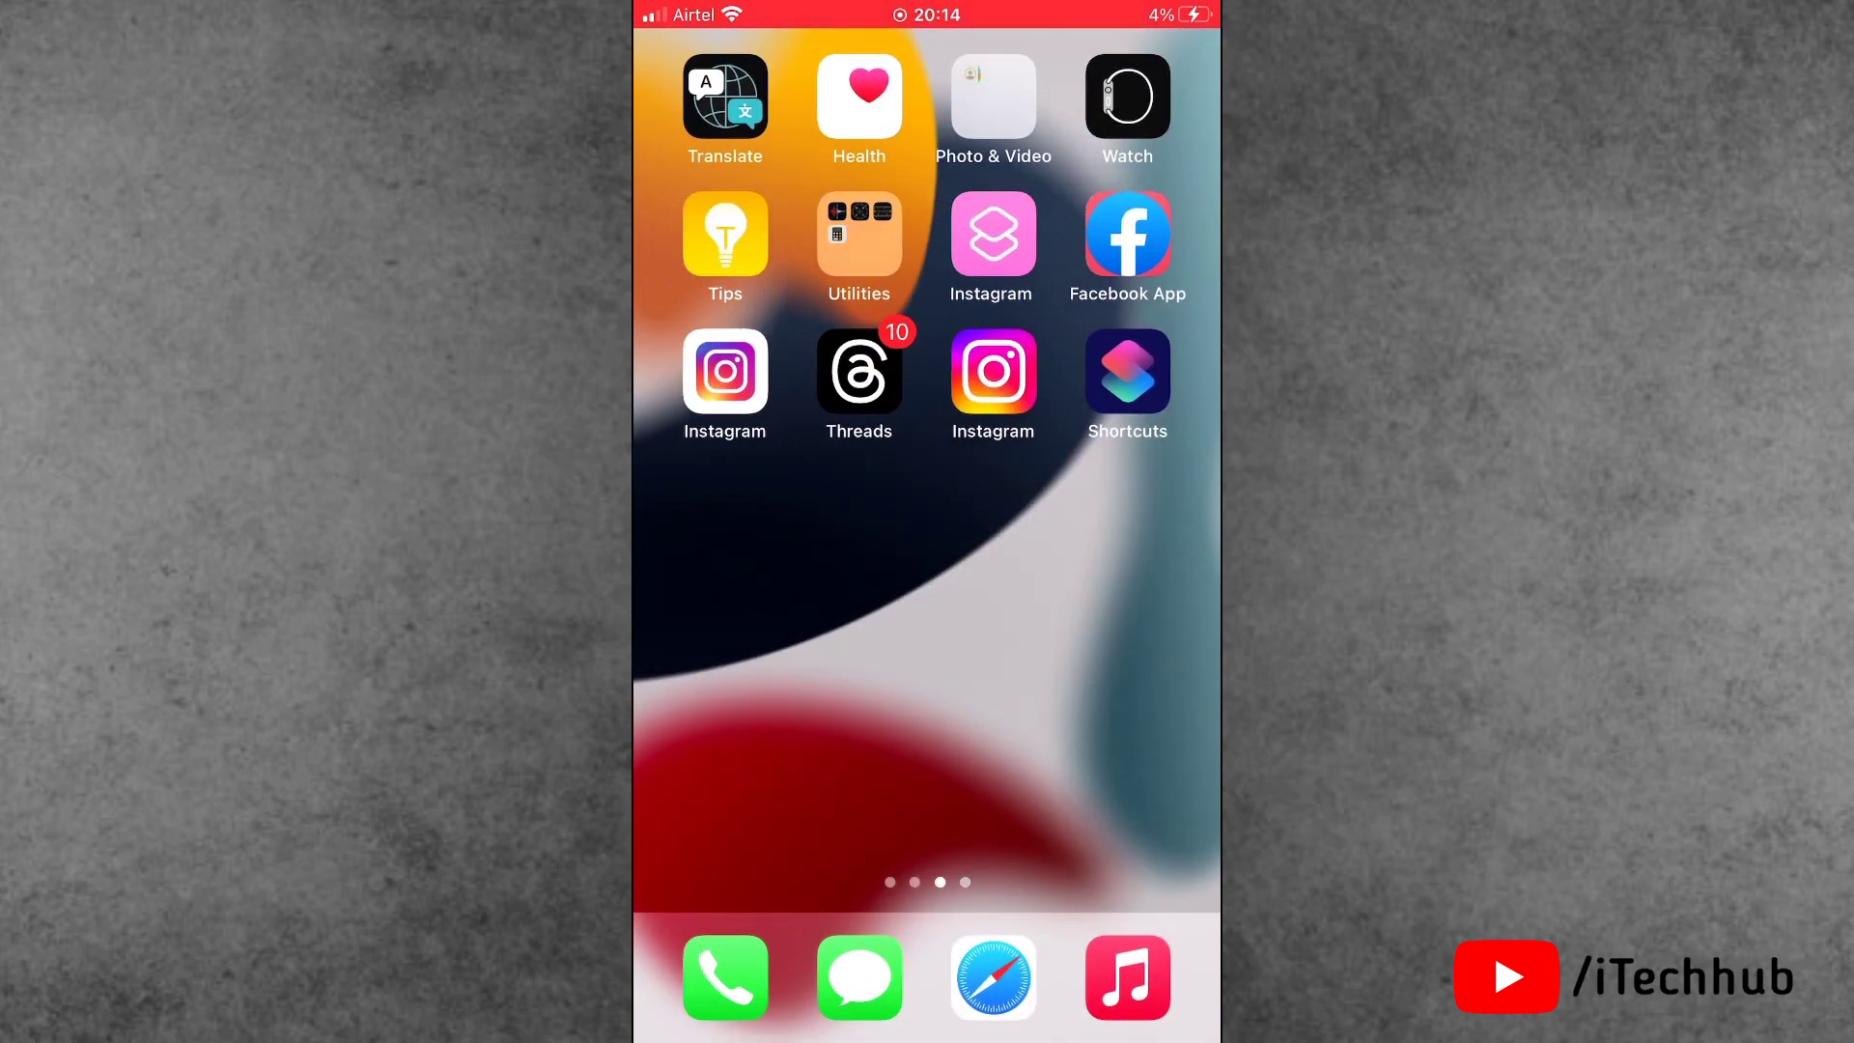
drag(1130, 651, 696, 652)
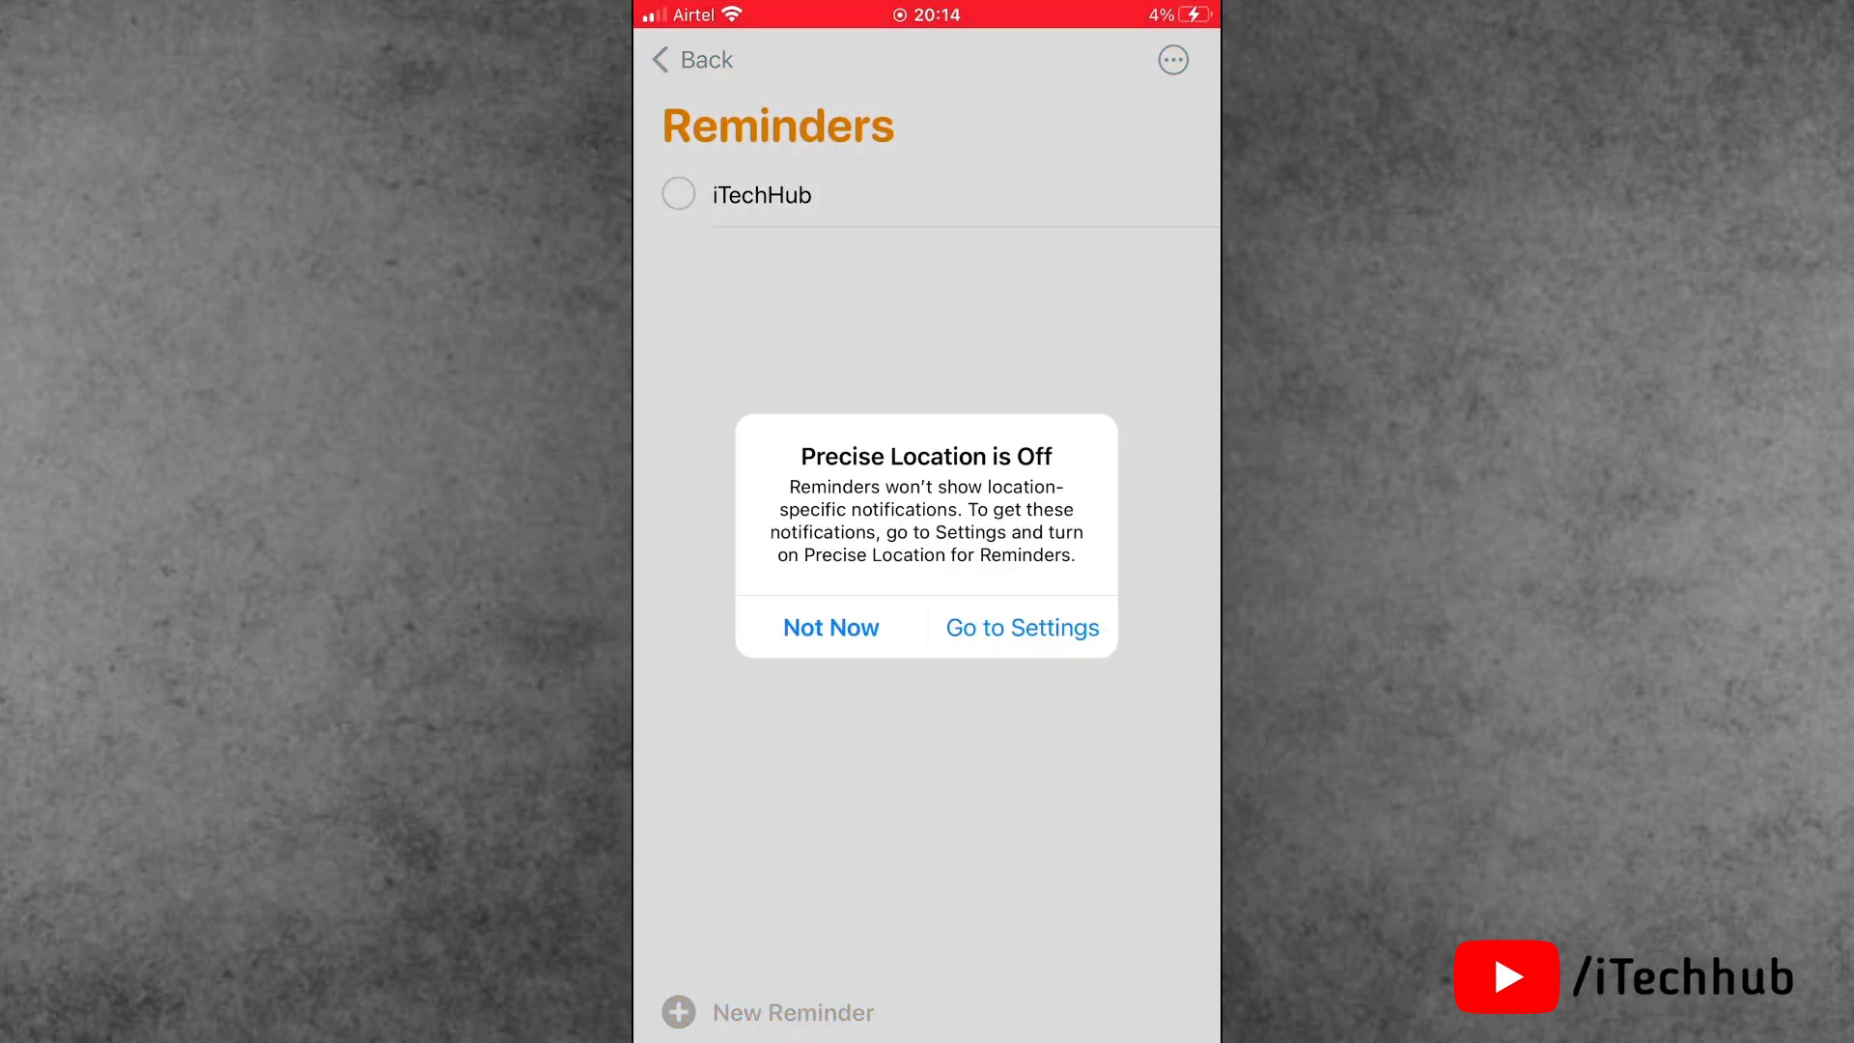
Choose Not Now on the Precise Location alert, close Reminders and land on home page 1
click(829, 627)
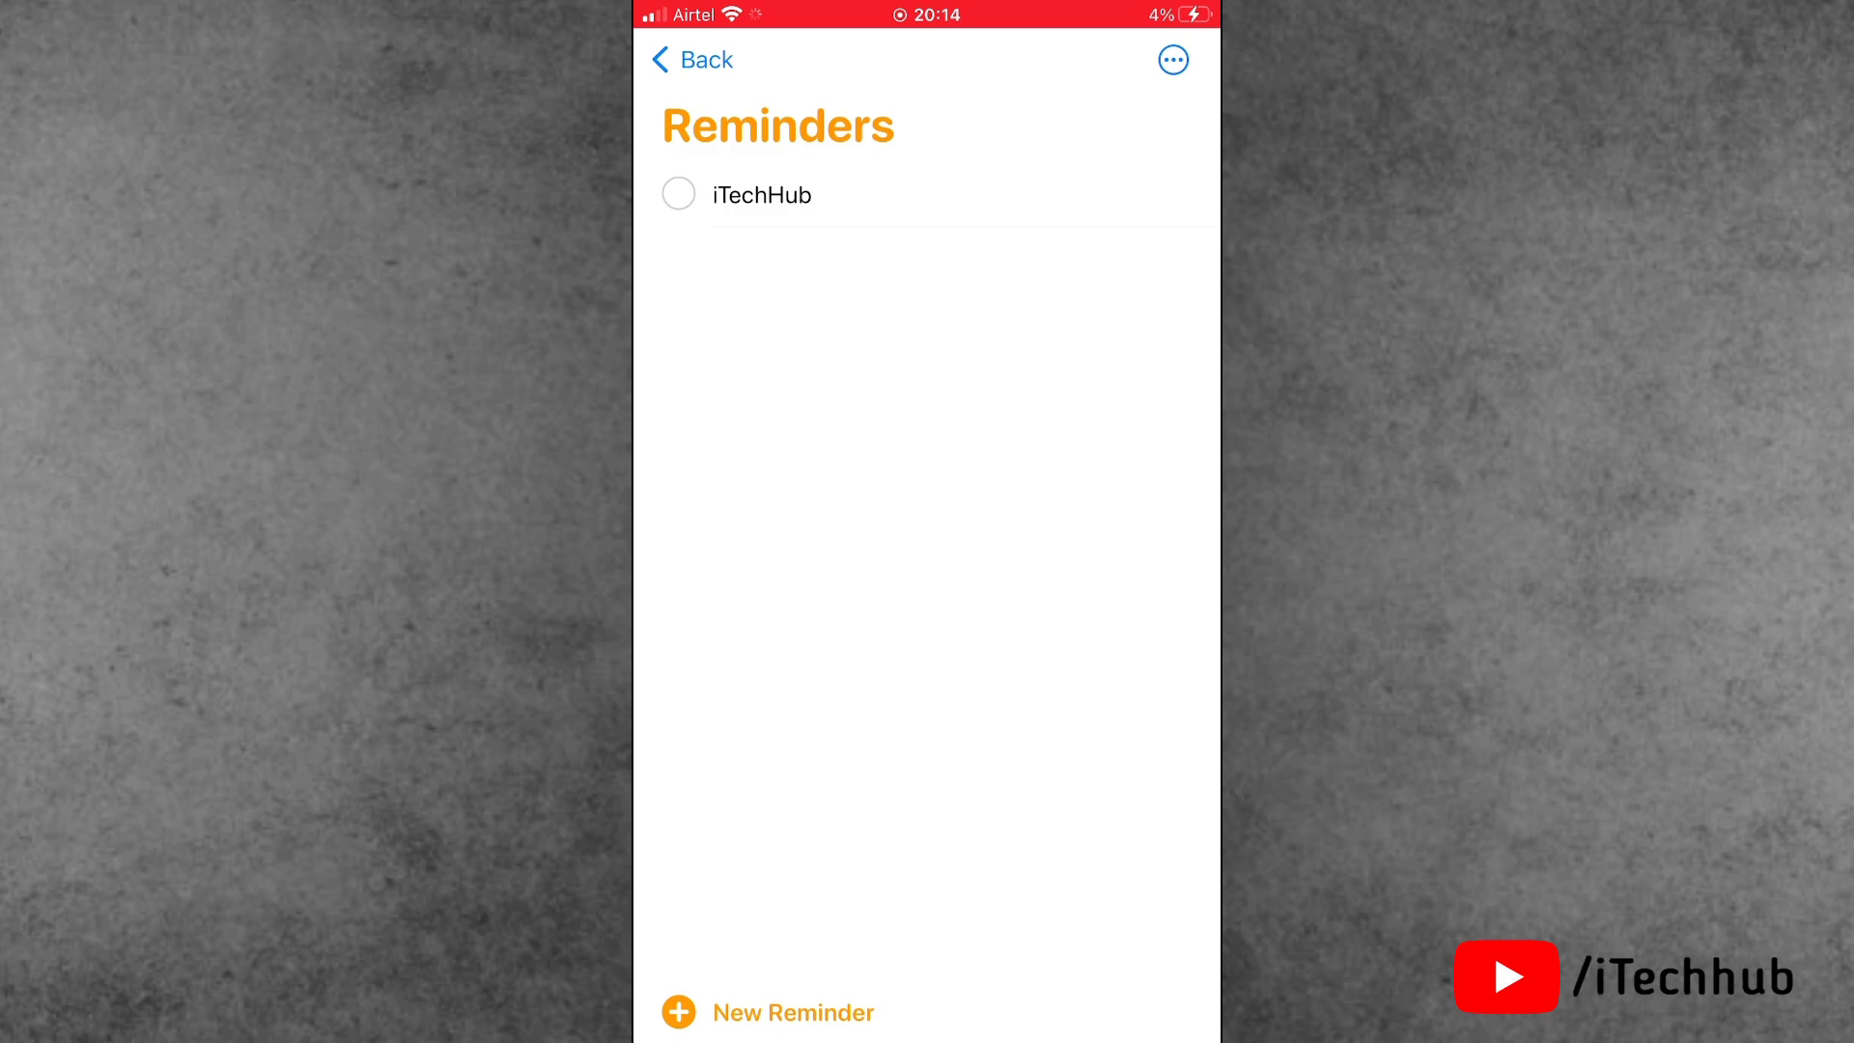
drag(927, 1031, 927, 580)
drag(753, 579, 1130, 579)
mouse_move(1130, 725)
mouse_down()
mouse_move(753, 725)
mouse_move(1129, 724)
mouse_up()
drag(753, 724, 1130, 724)
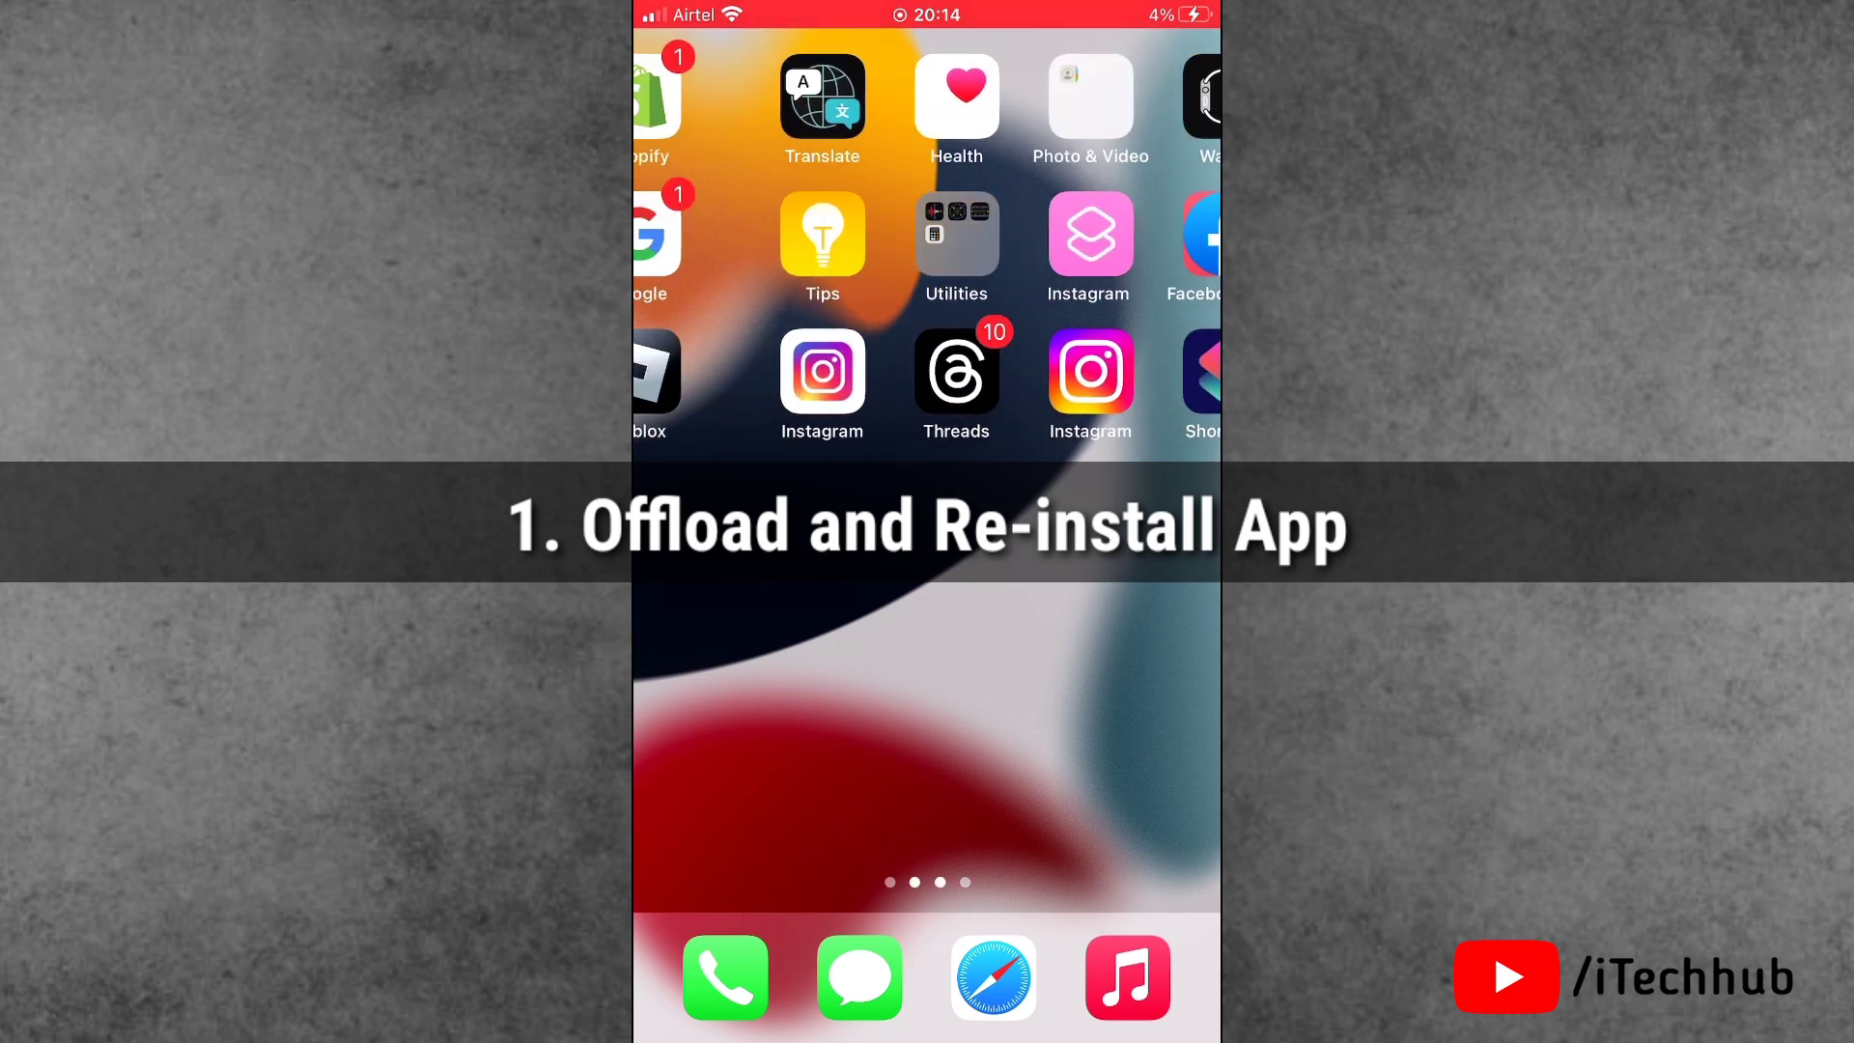
drag(753, 724, 1129, 725)
Reach General > iPhone Storage and start searching the installed apps list
click(715, 784)
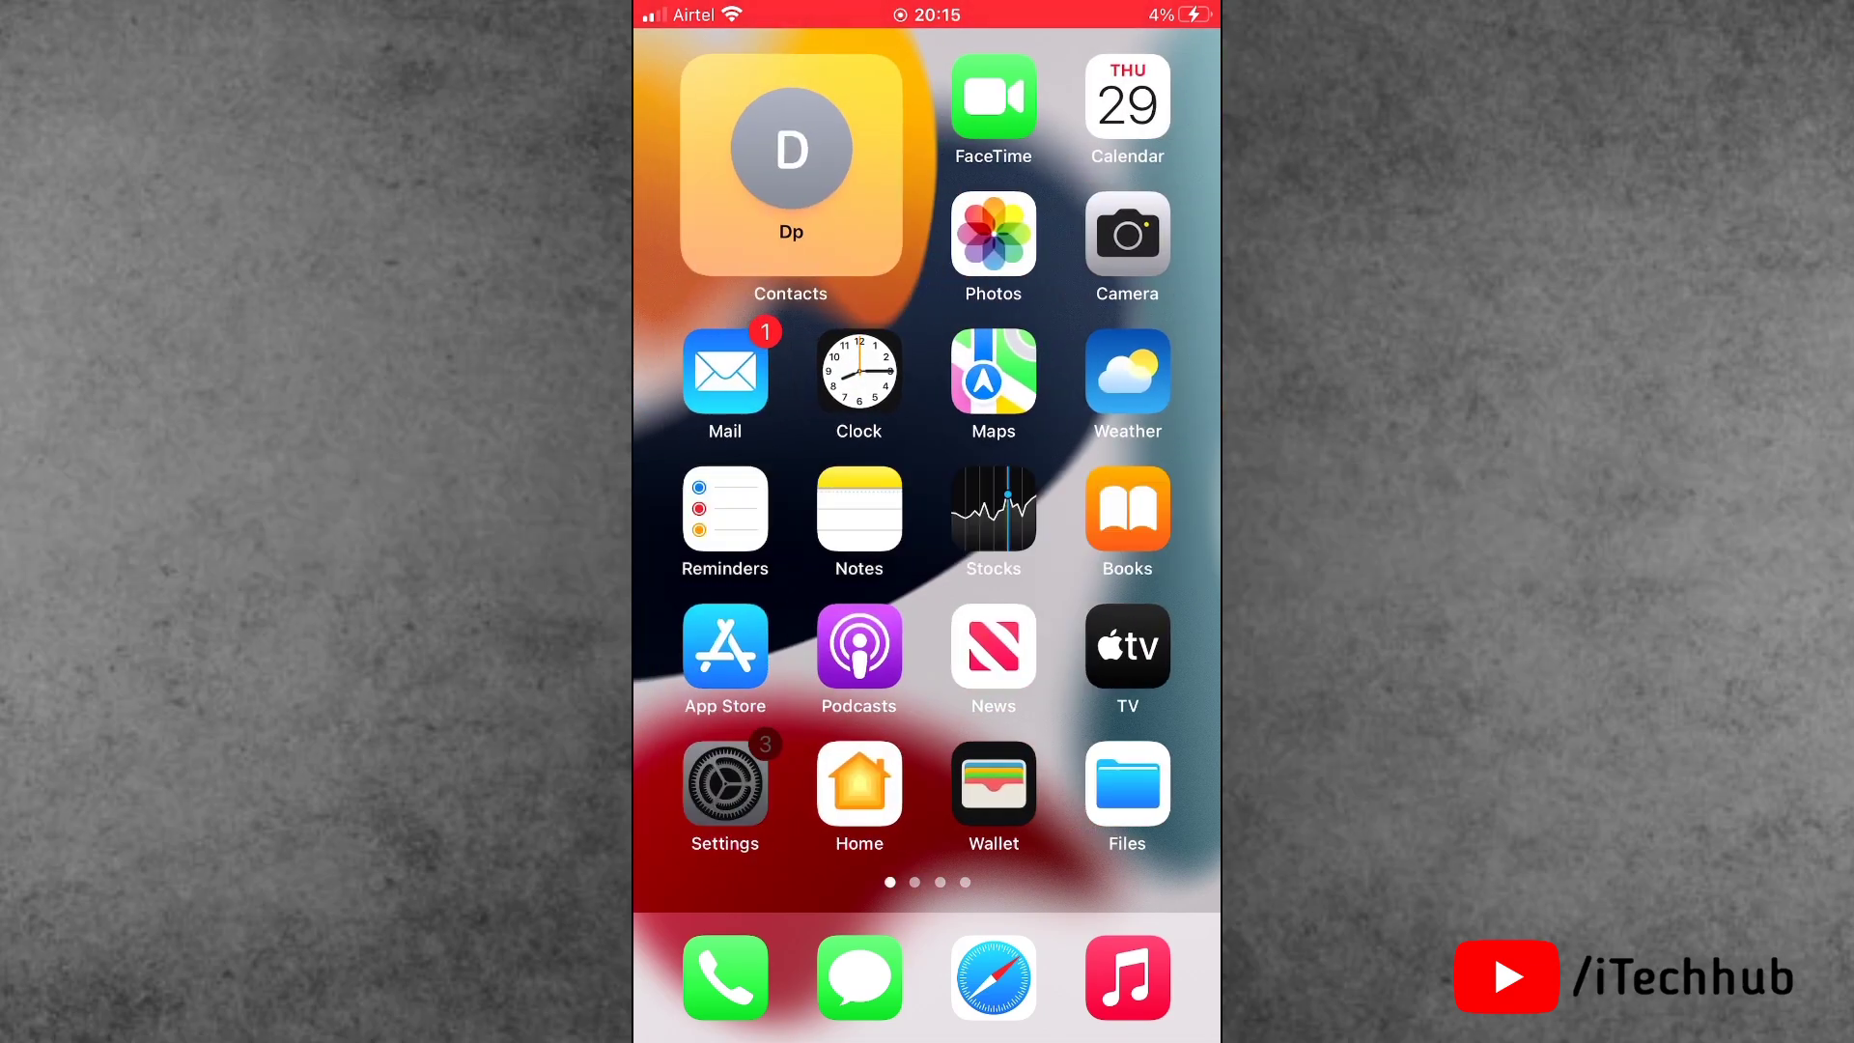
drag(927, 812, 926, 348)
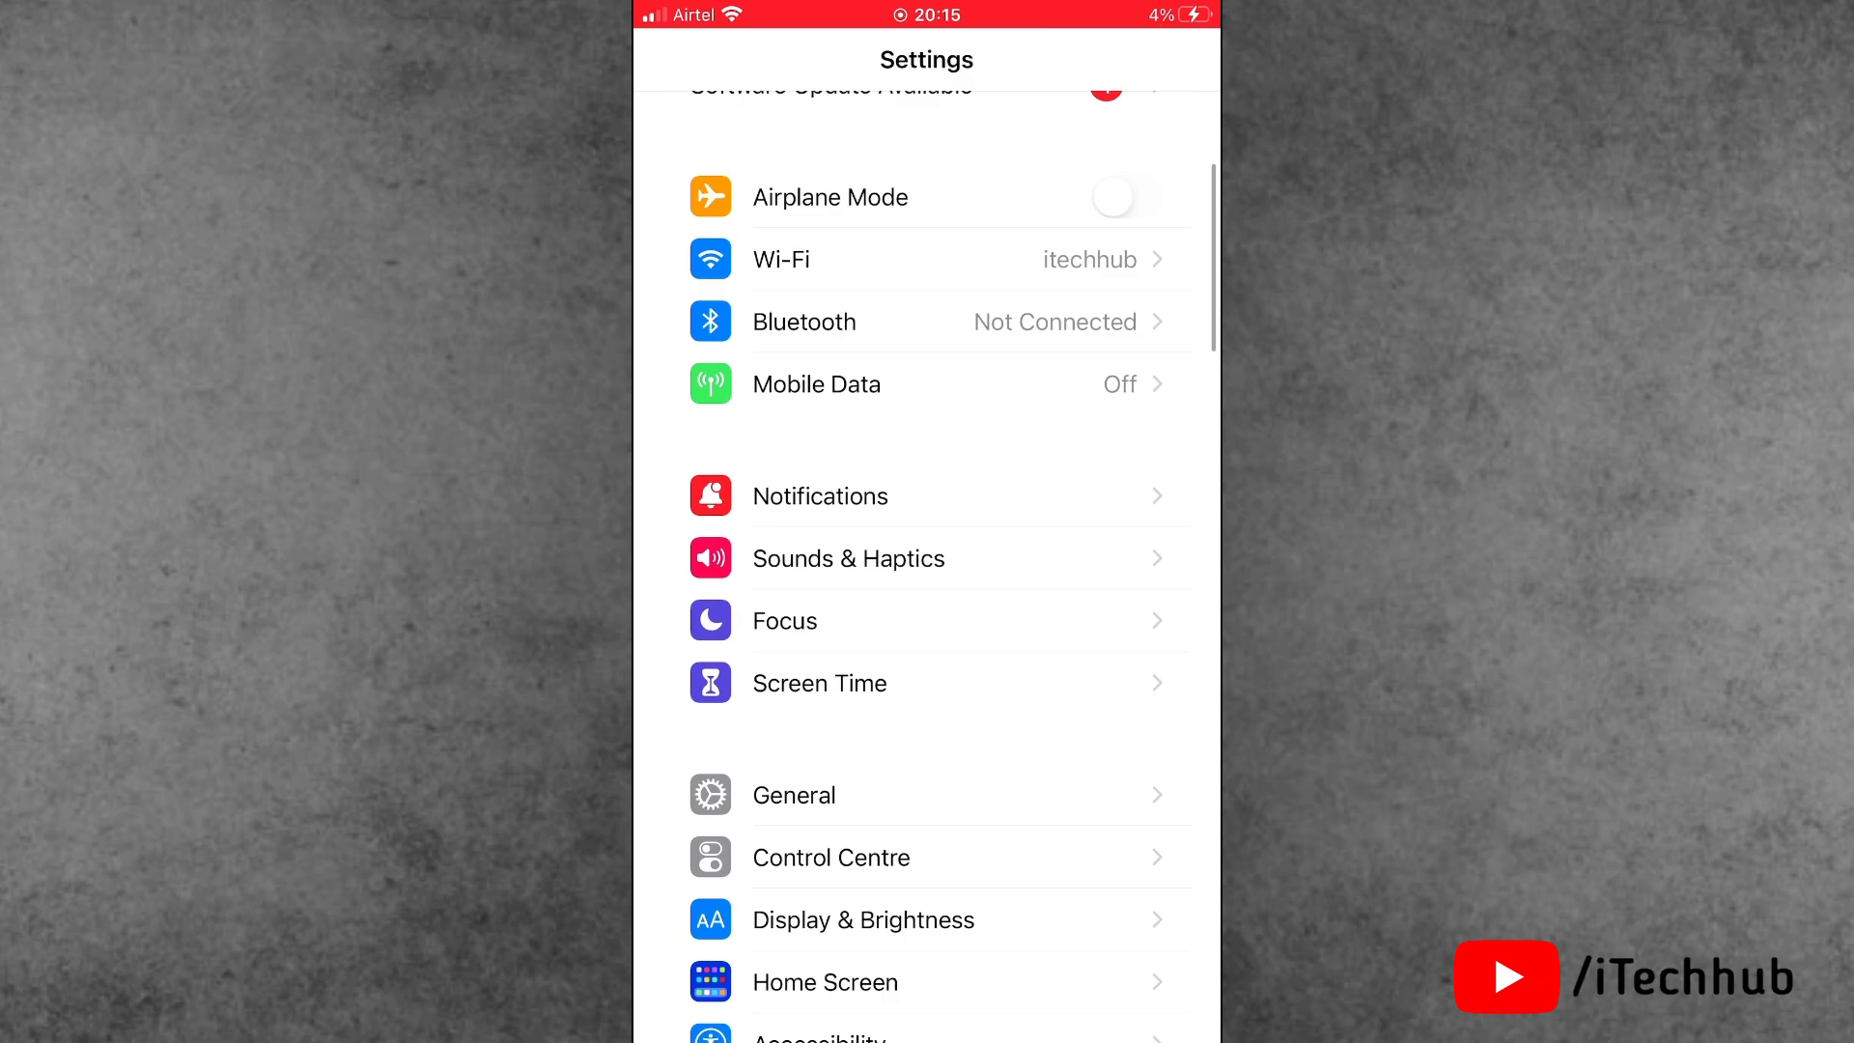
click(791, 733)
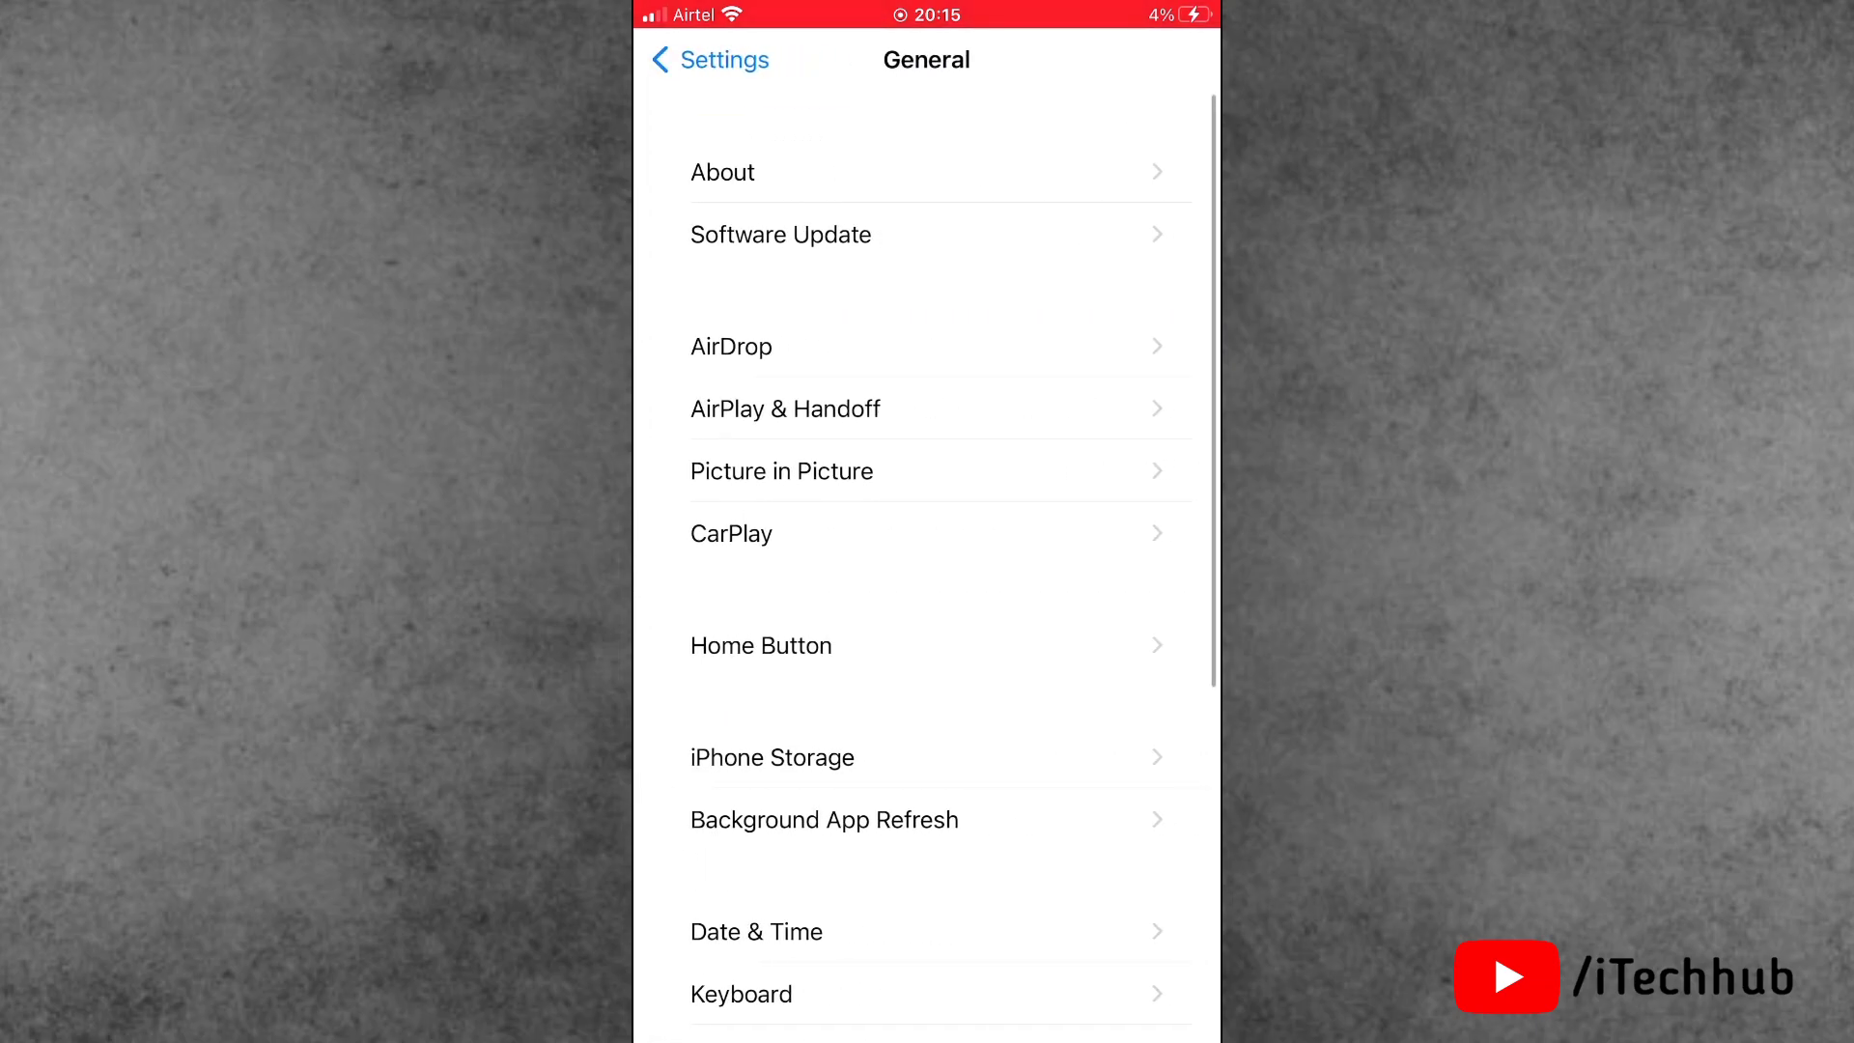
click(771, 756)
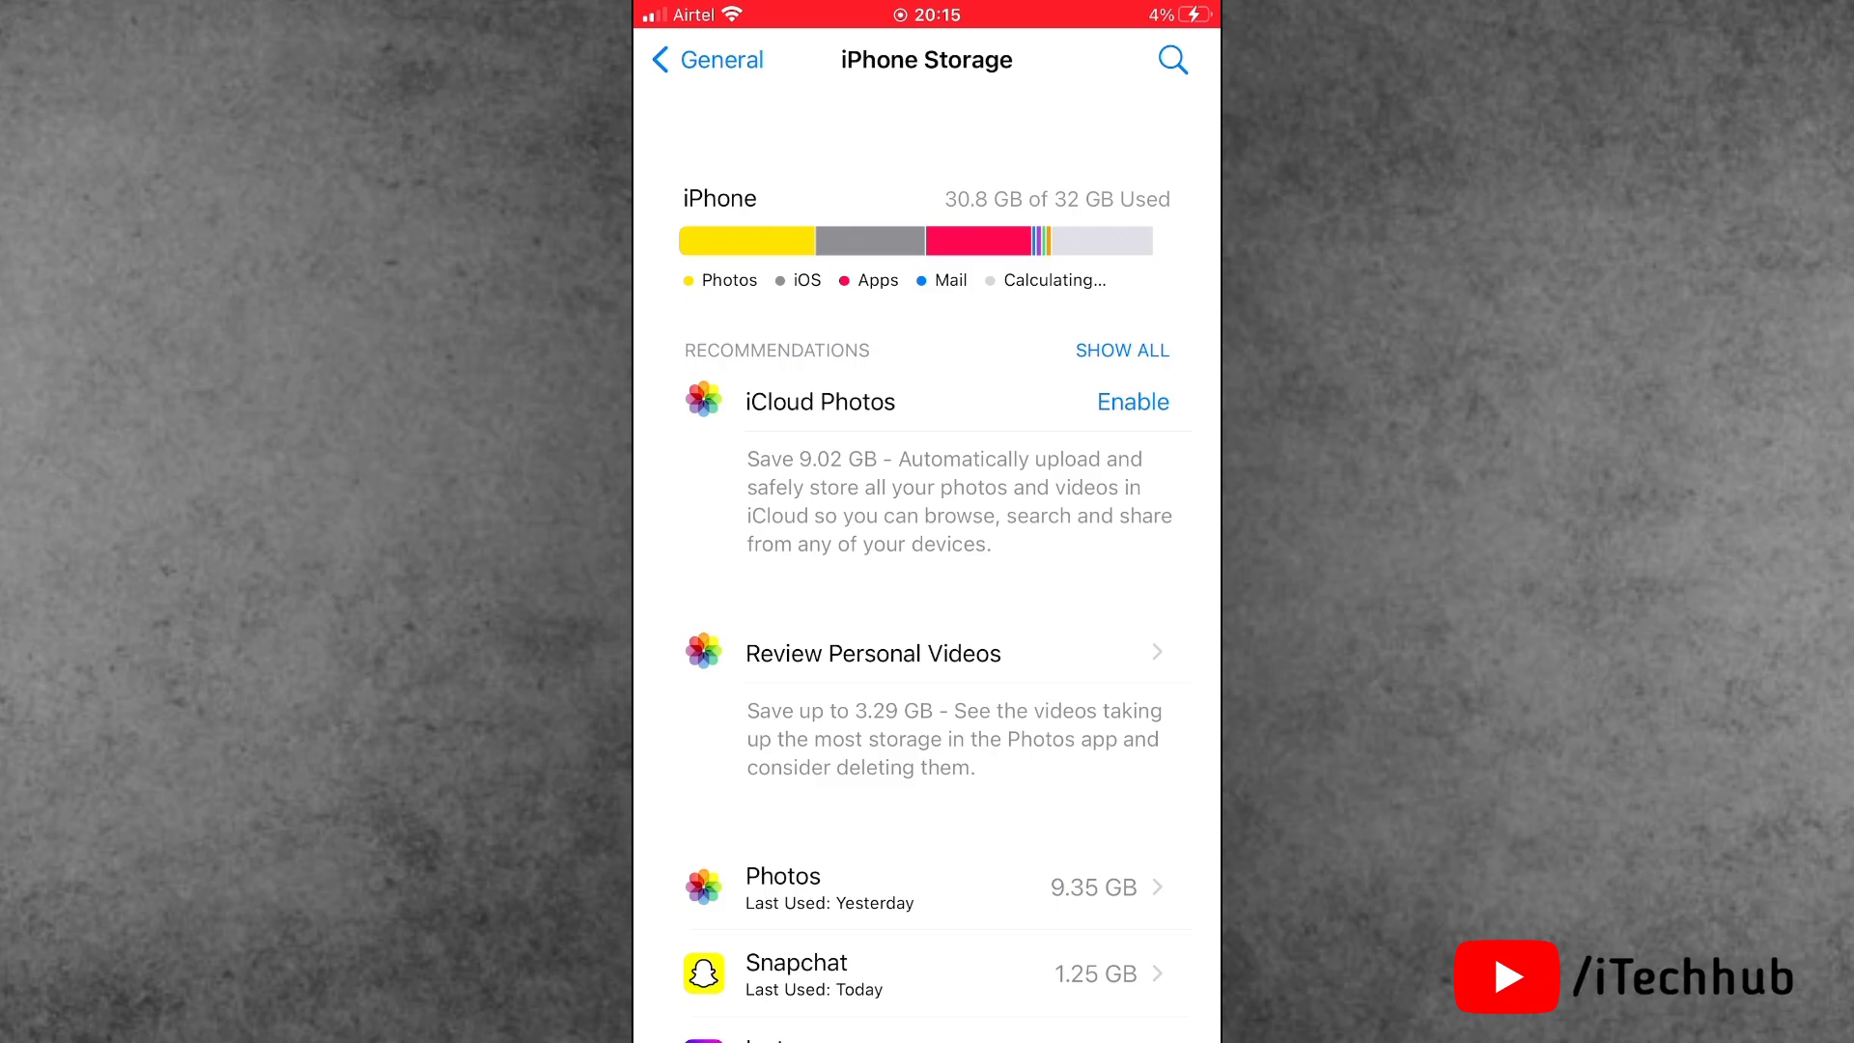
click(1172, 59)
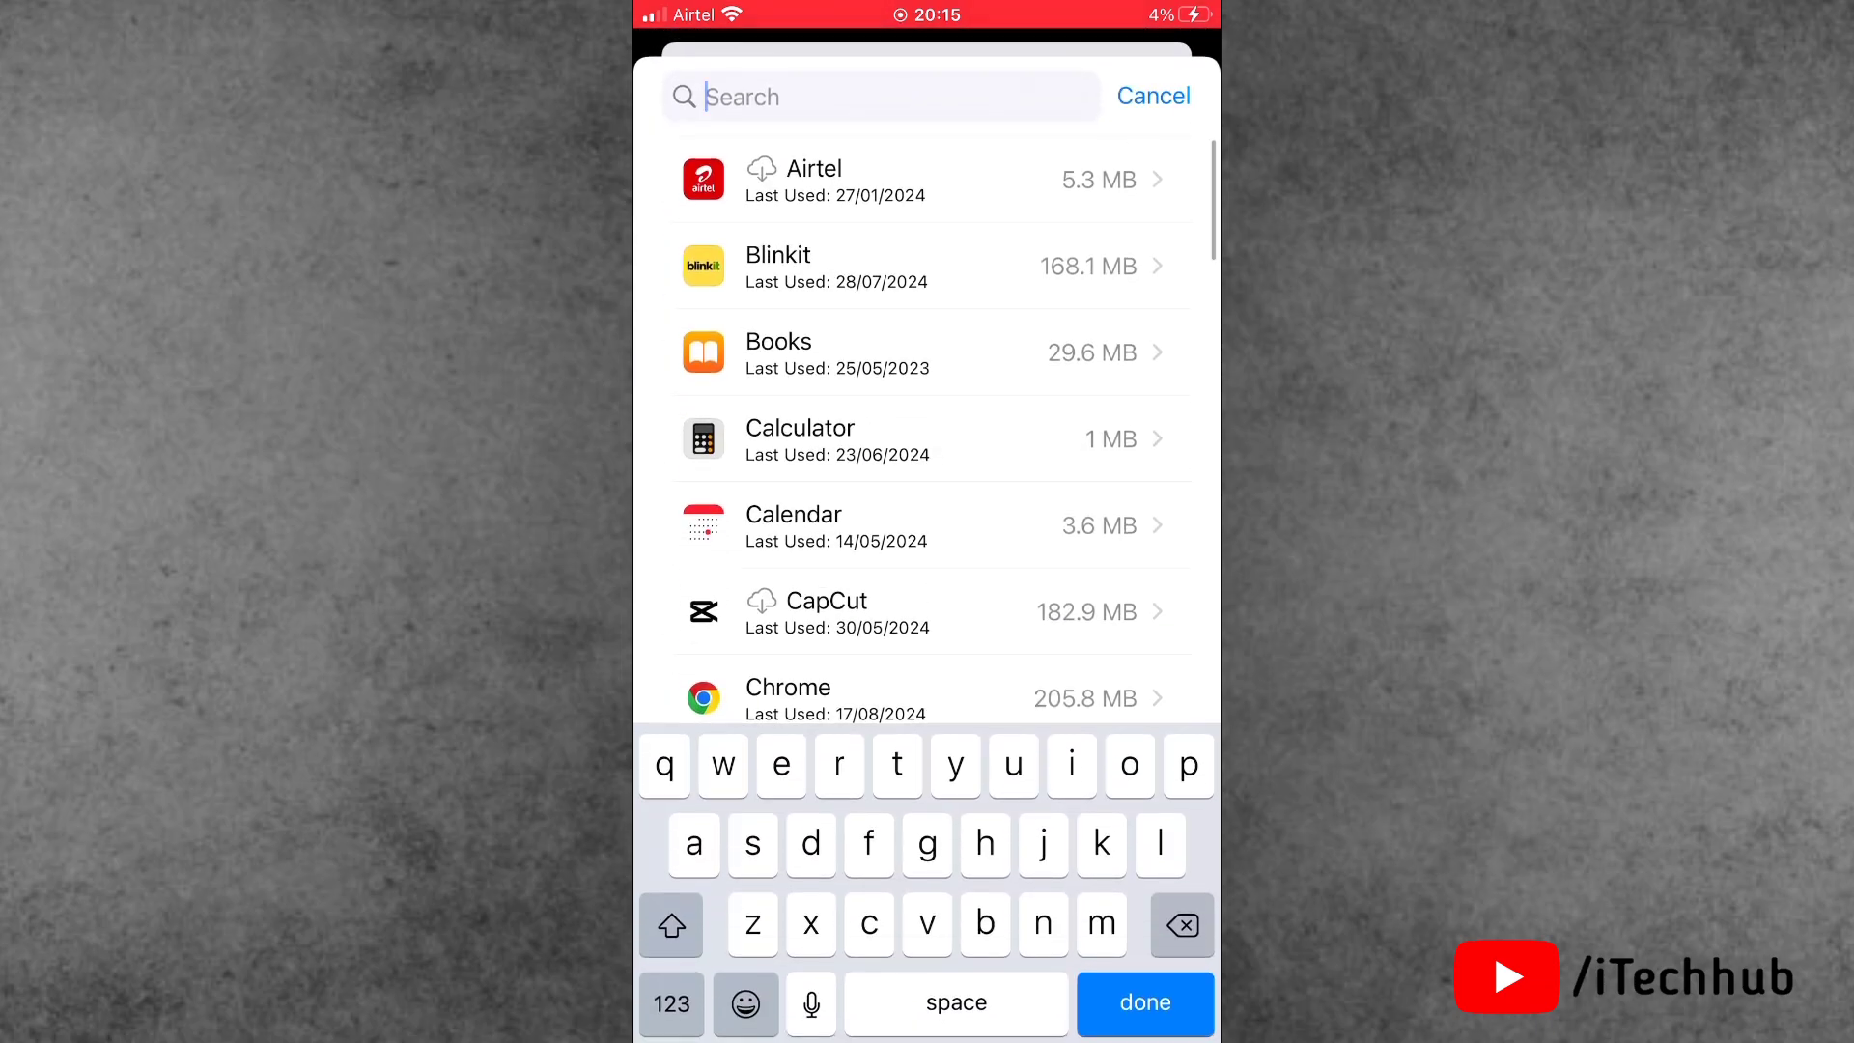
text(re)
Offload the Reminders app from its storage page, confirm, then start reinstalling it
click(869, 180)
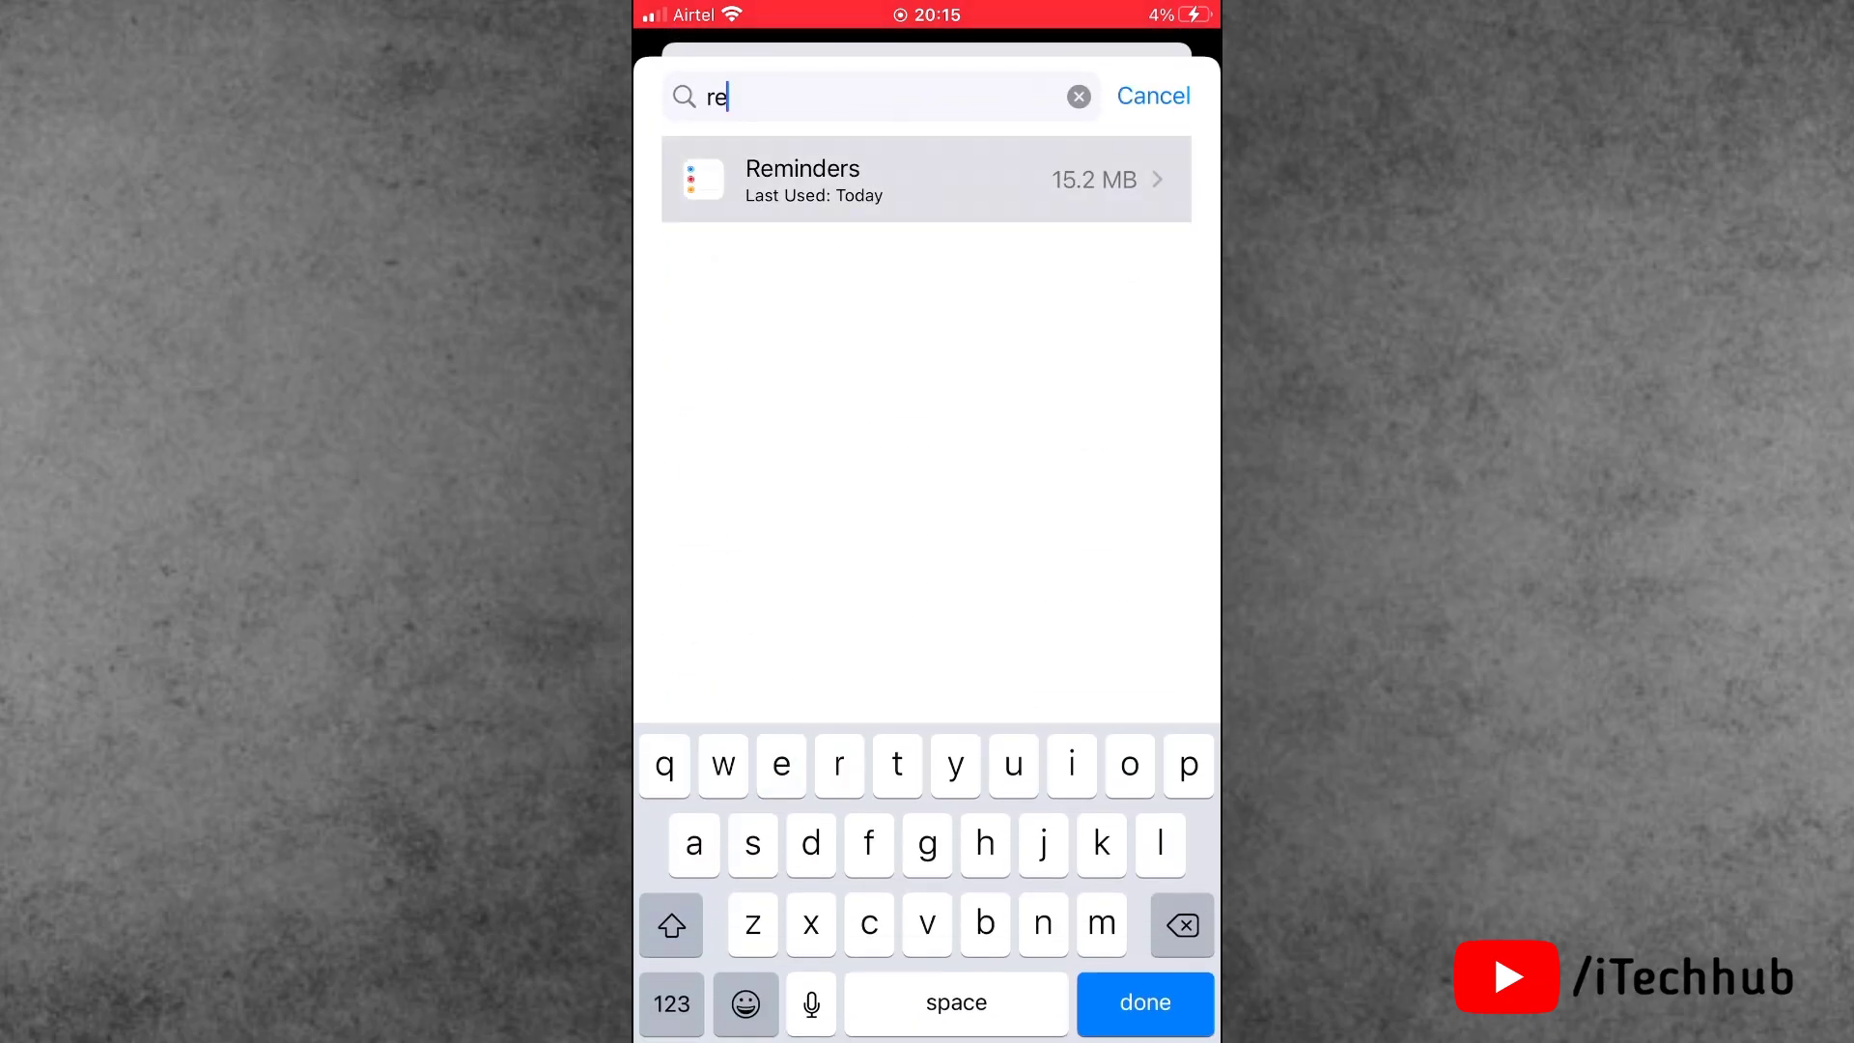
click(927, 474)
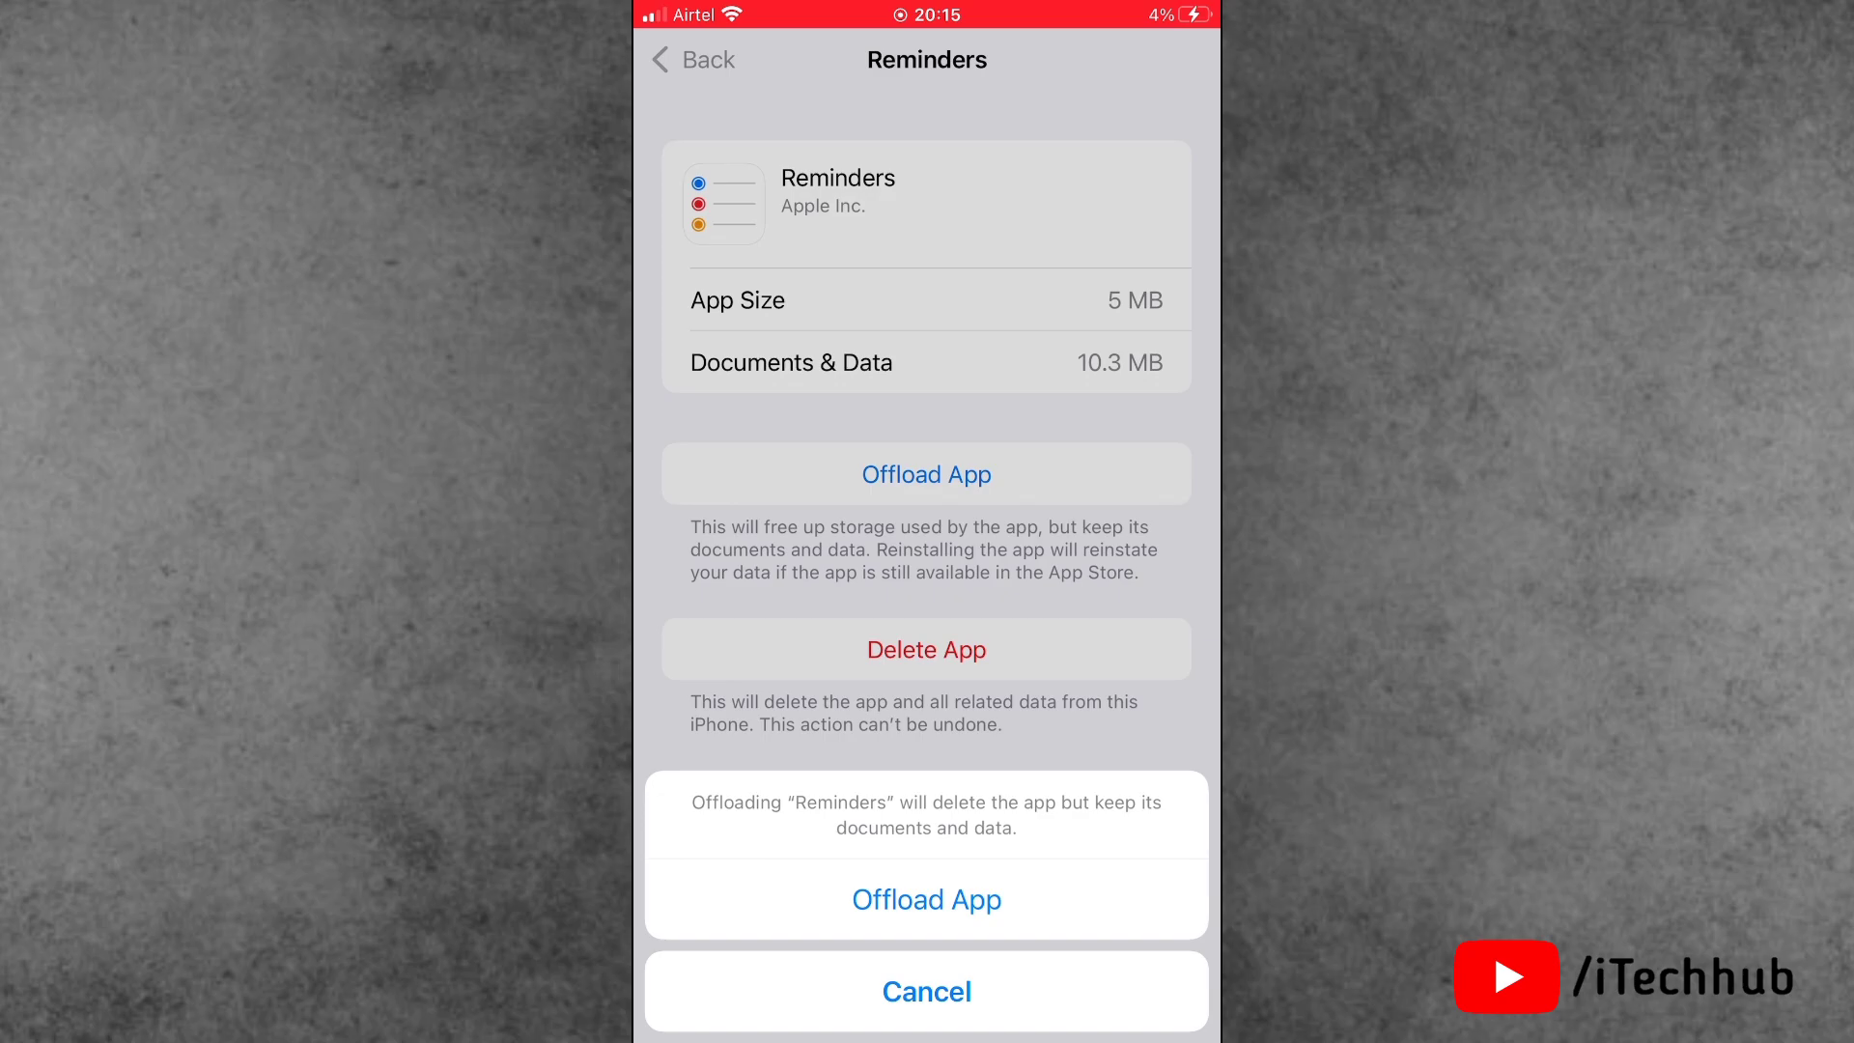
click(926, 899)
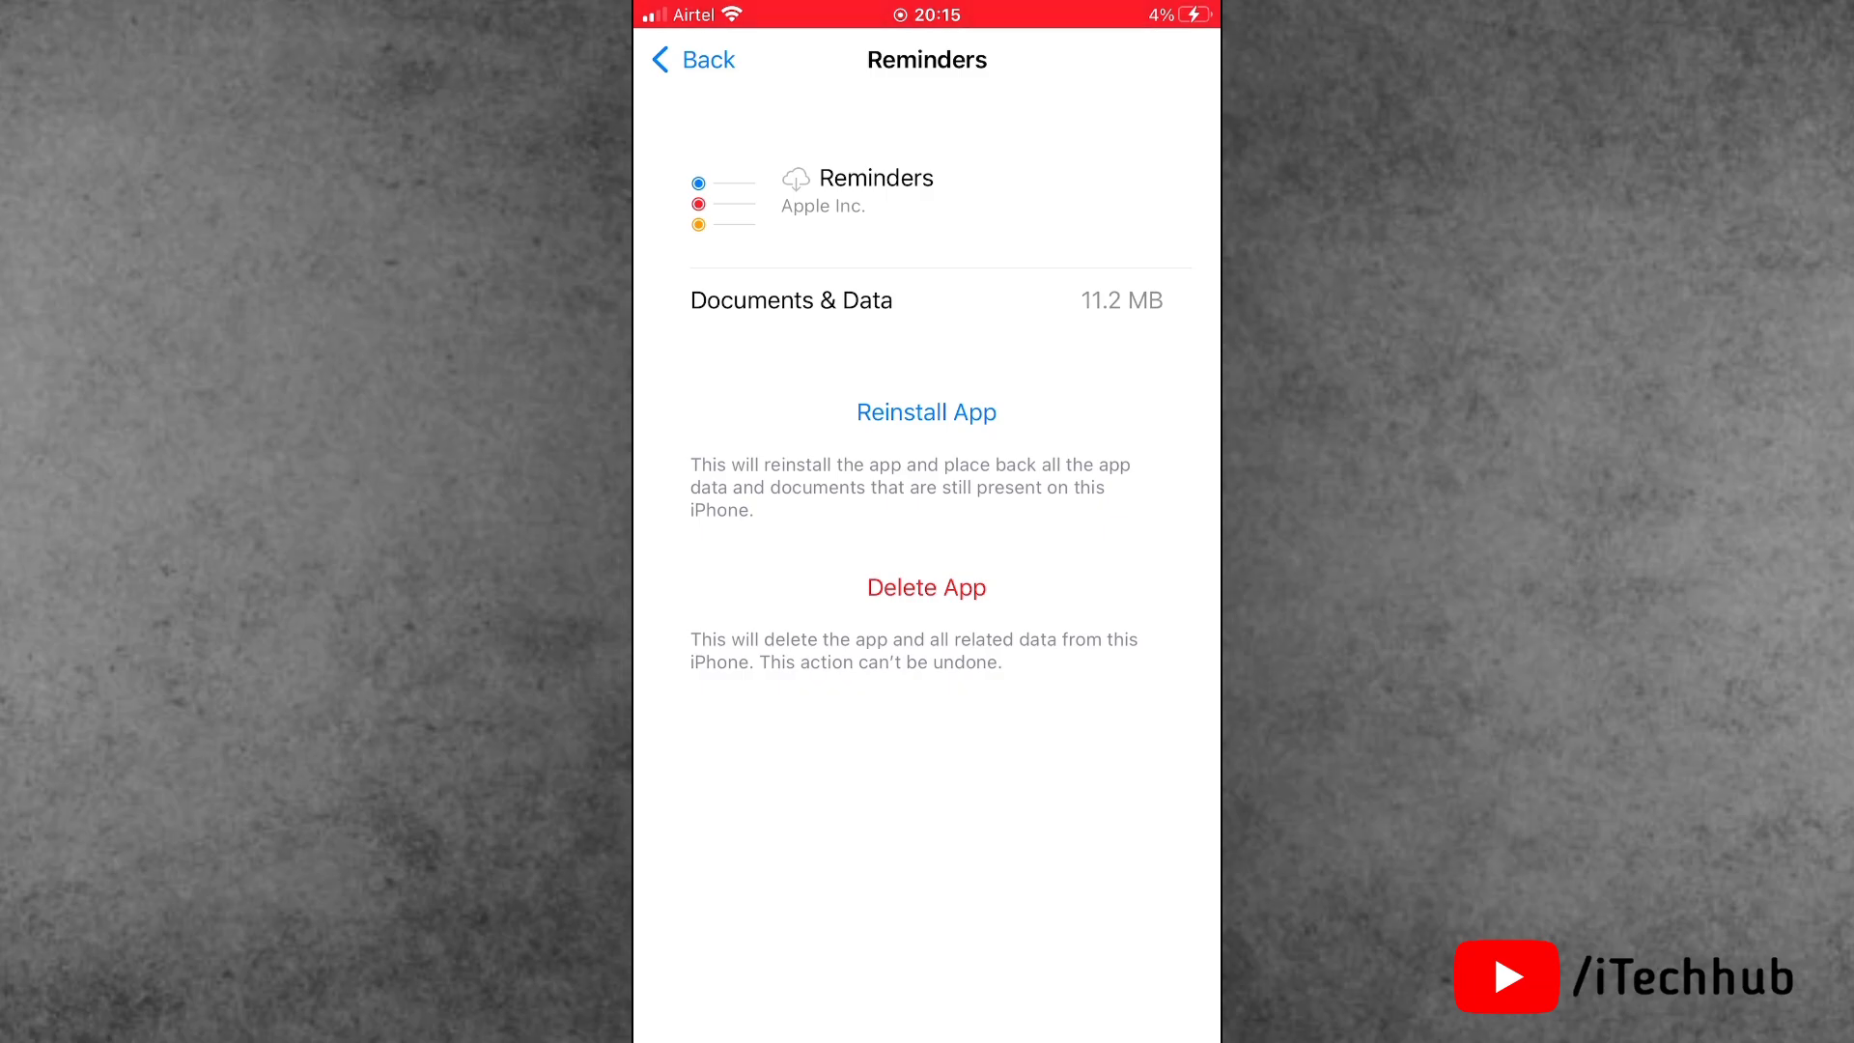
click(926, 411)
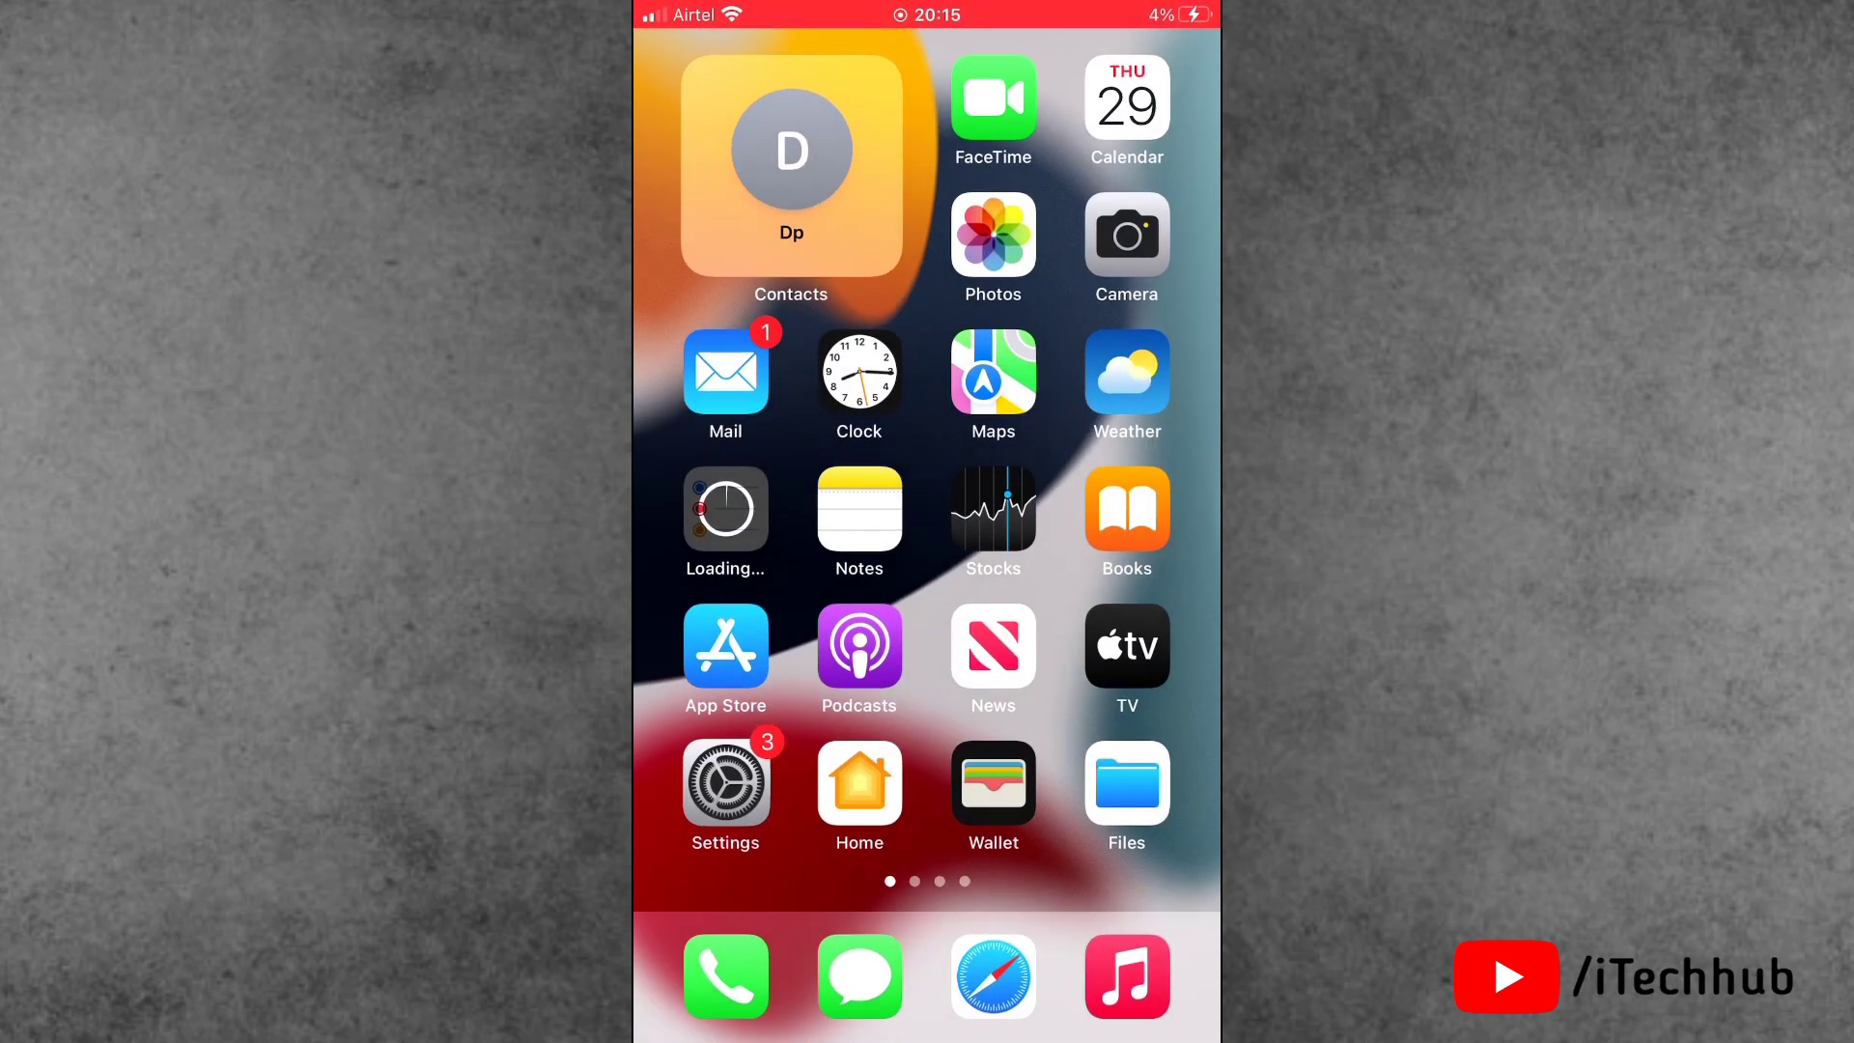
Close Settings and check the home screen pages while Reminders finishes reinstalling
key(super)
key(super)
drag(812, 508, 811, 43)
drag(1101, 579, 725, 579)
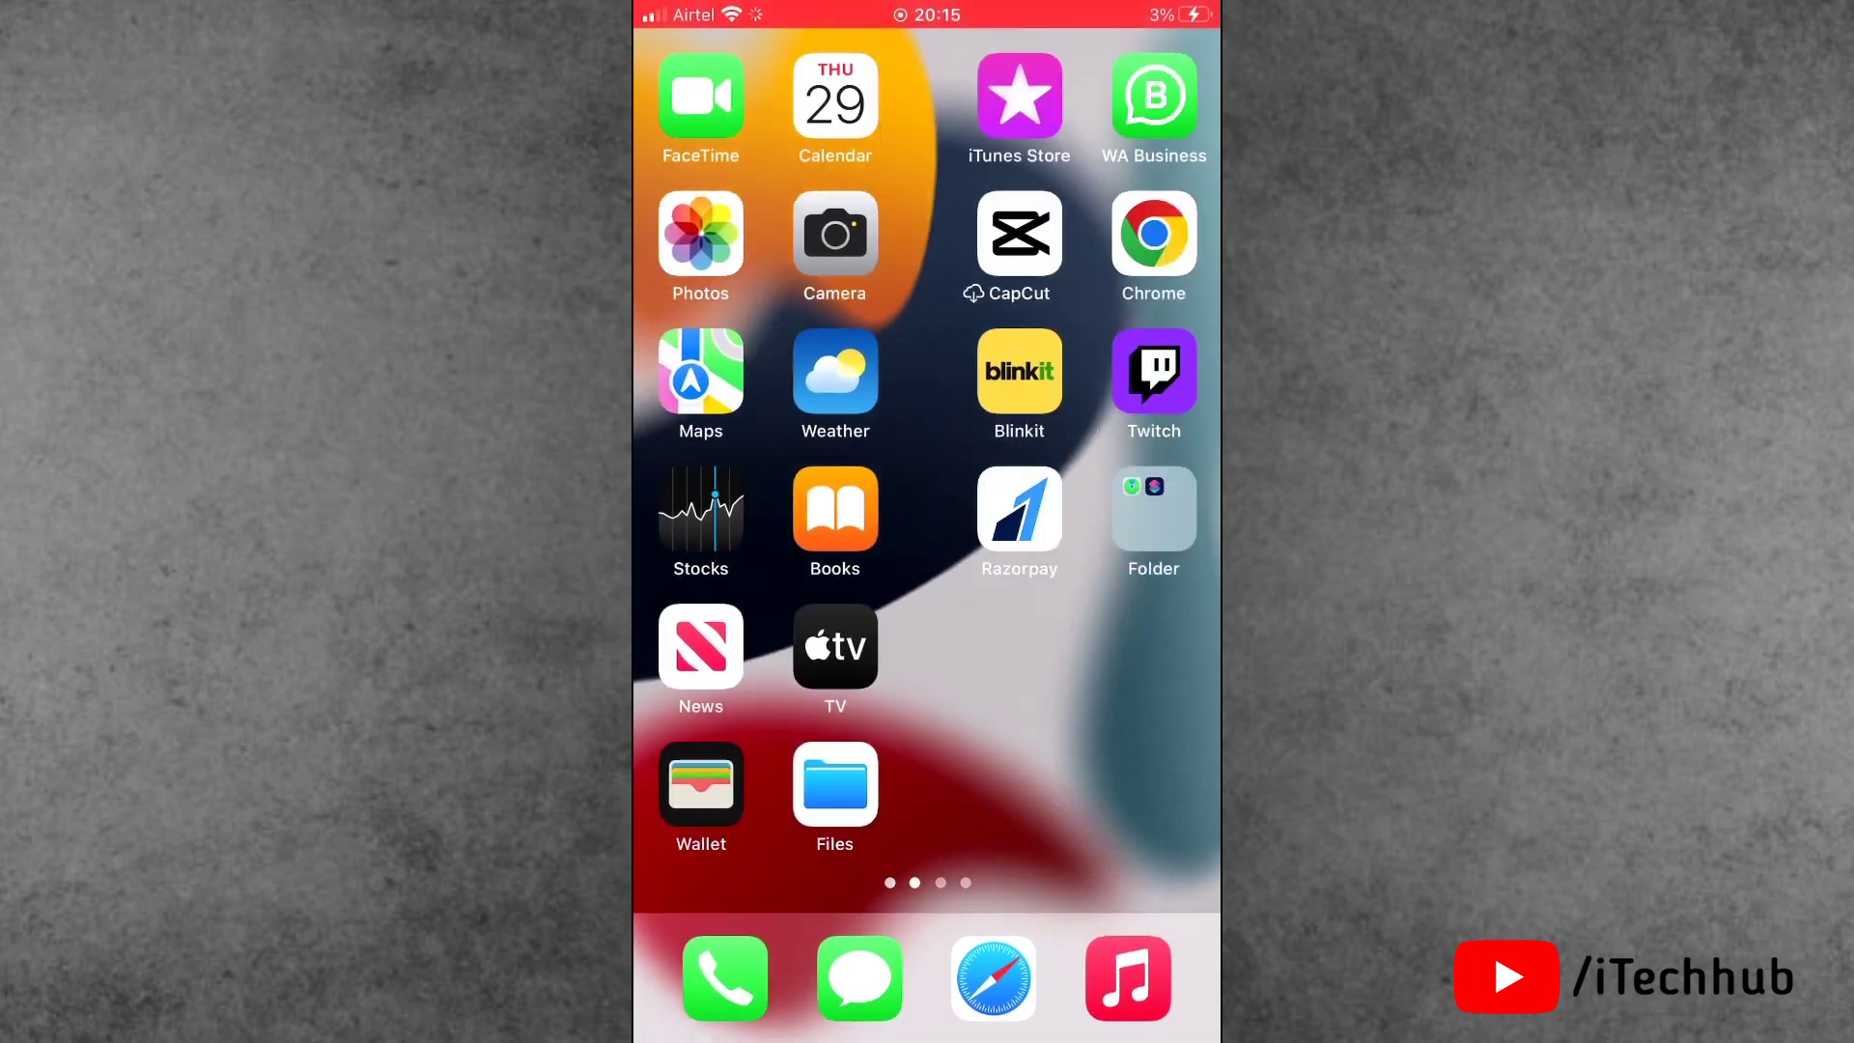
mouse_move(1101, 651)
mouse_down()
mouse_move(724, 651)
mouse_move(1101, 653)
mouse_up()
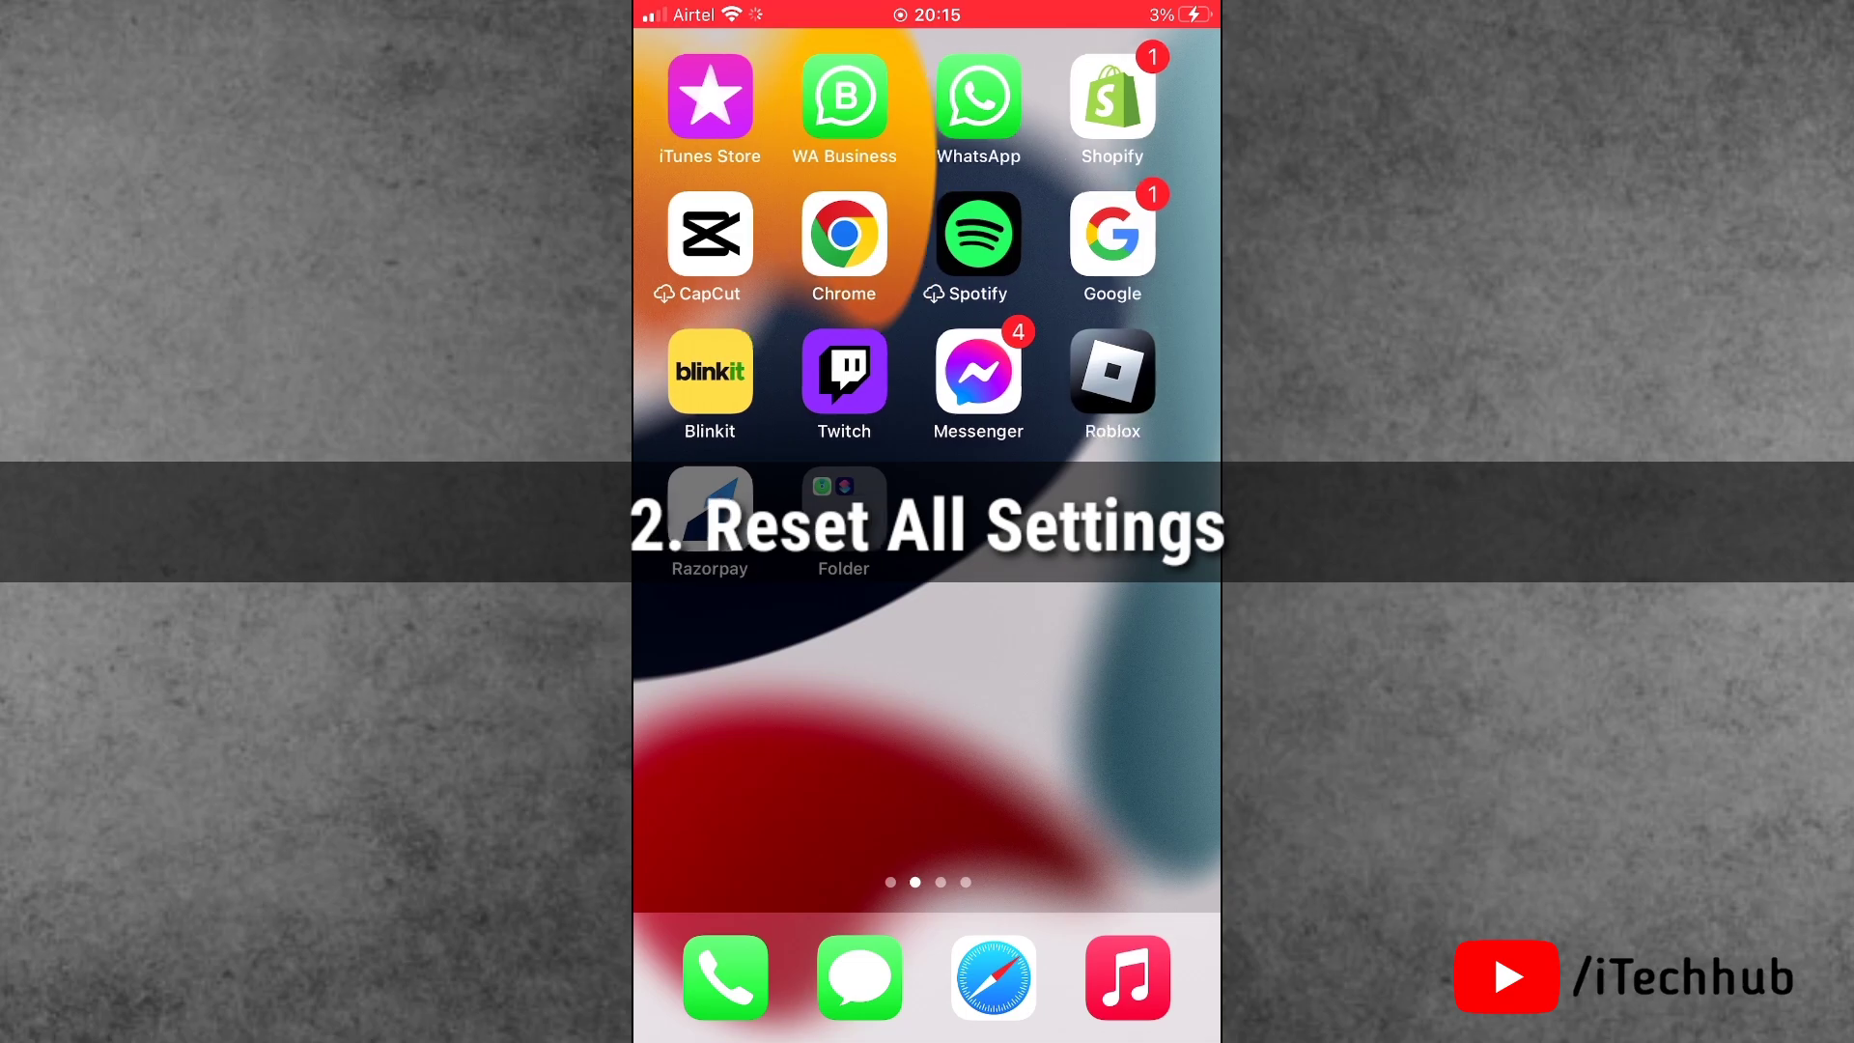
drag(724, 652, 843, 653)
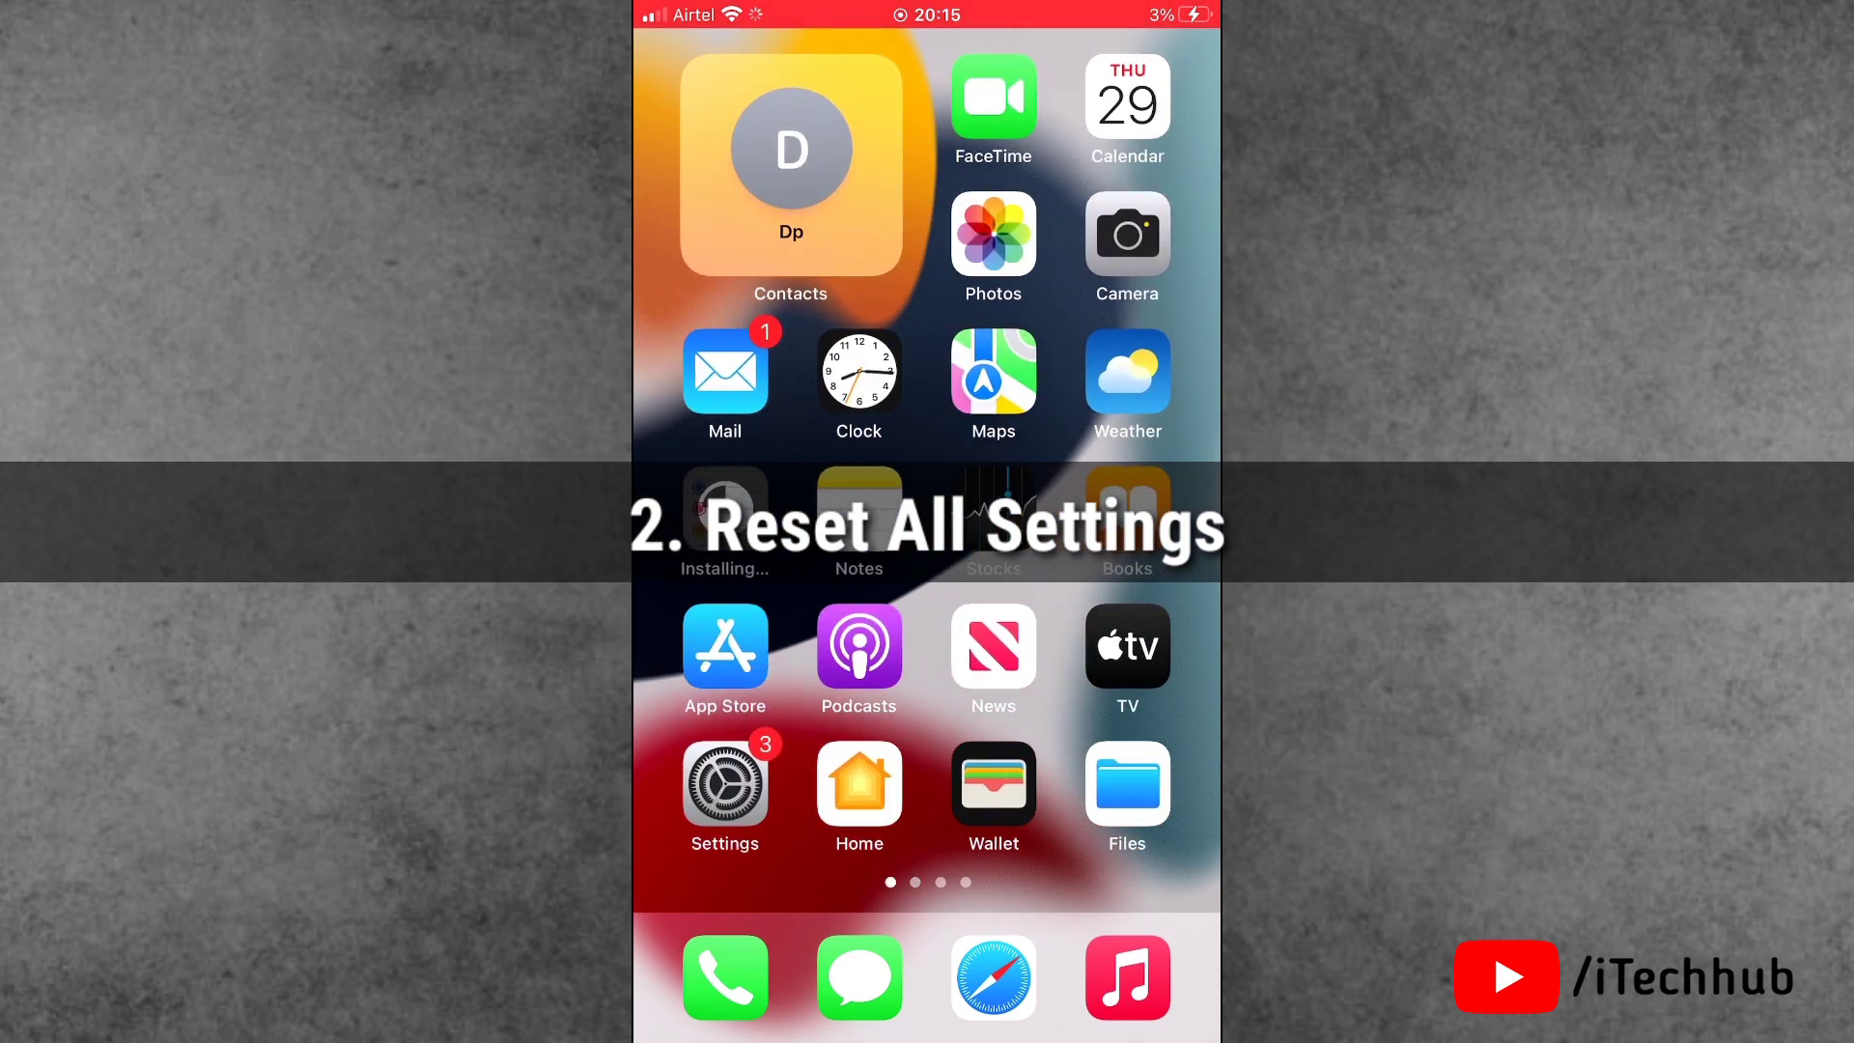
mouse_move(1101, 652)
mouse_down()
mouse_move(724, 651)
mouse_move(1101, 652)
mouse_up()
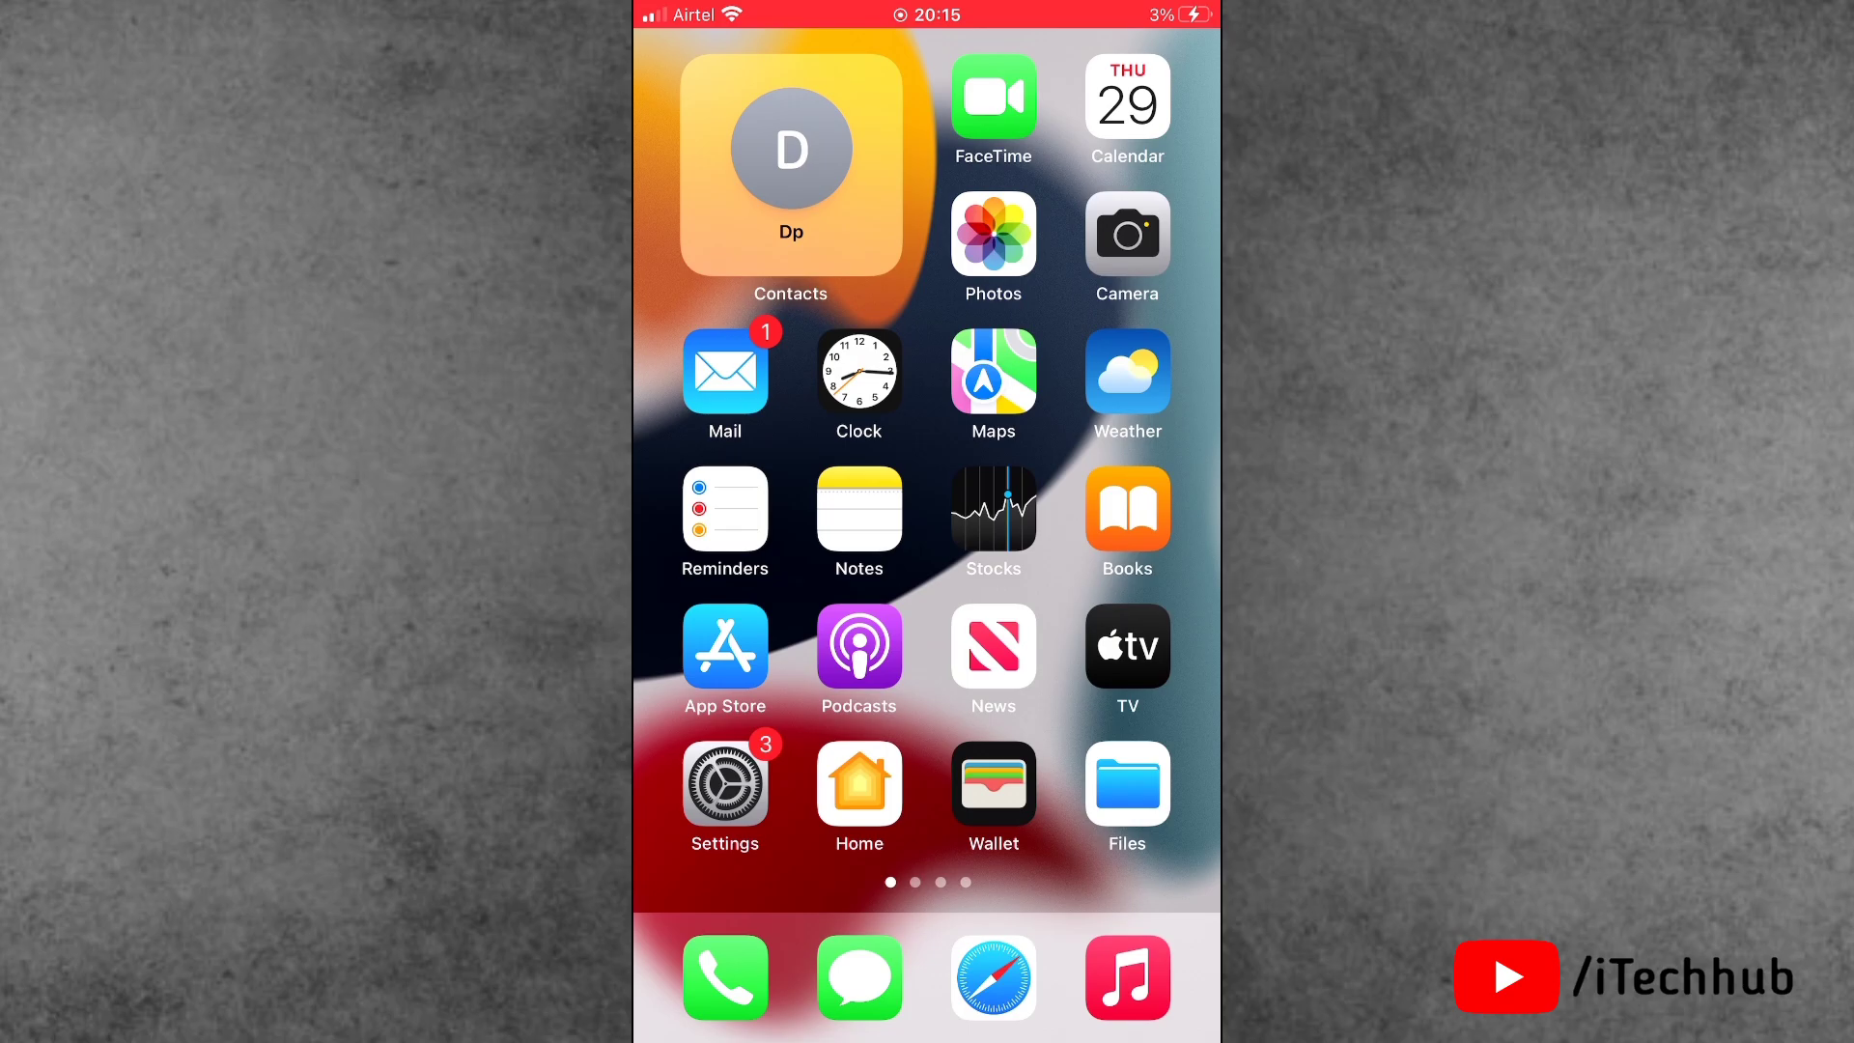
Run Reset All Settings via General > Transfer or Reset iPhone, then return home
click(724, 784)
scroll(927, 581, down, 5)
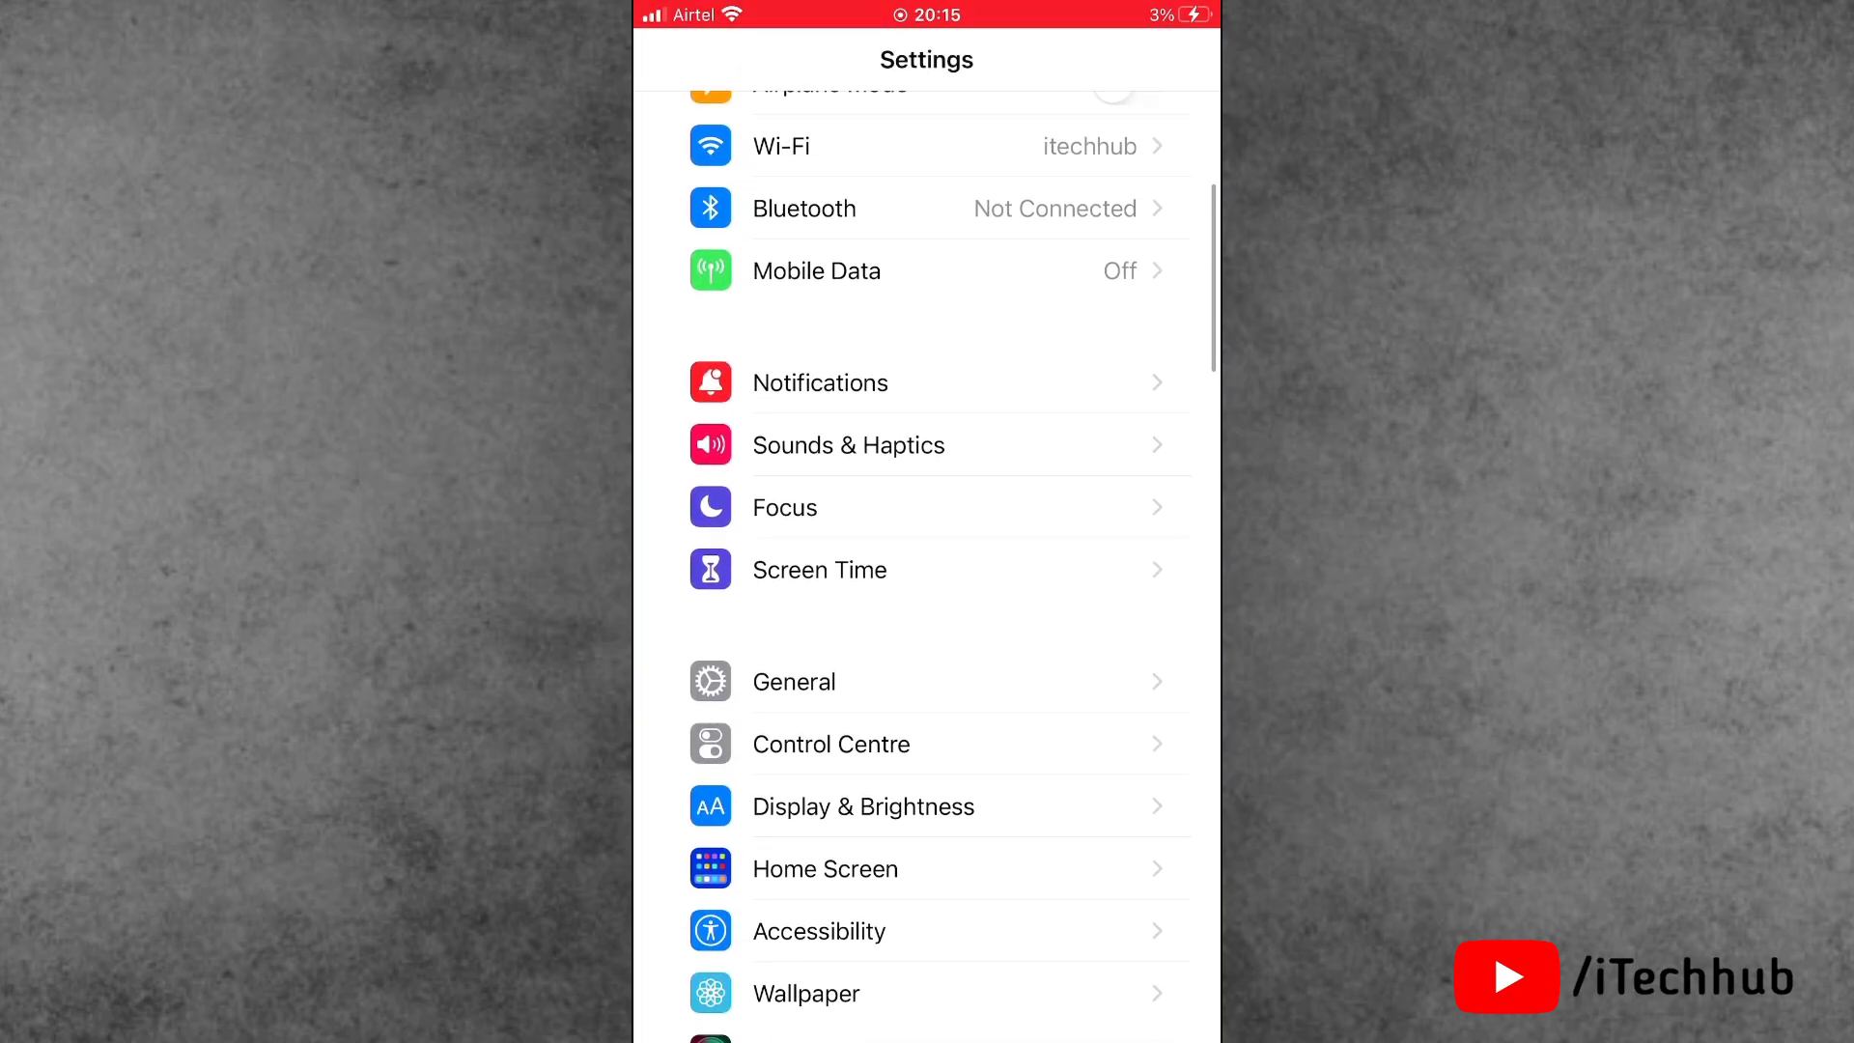
click(786, 667)
scroll(927, 579, down, 2)
scroll(926, 579, down, 3)
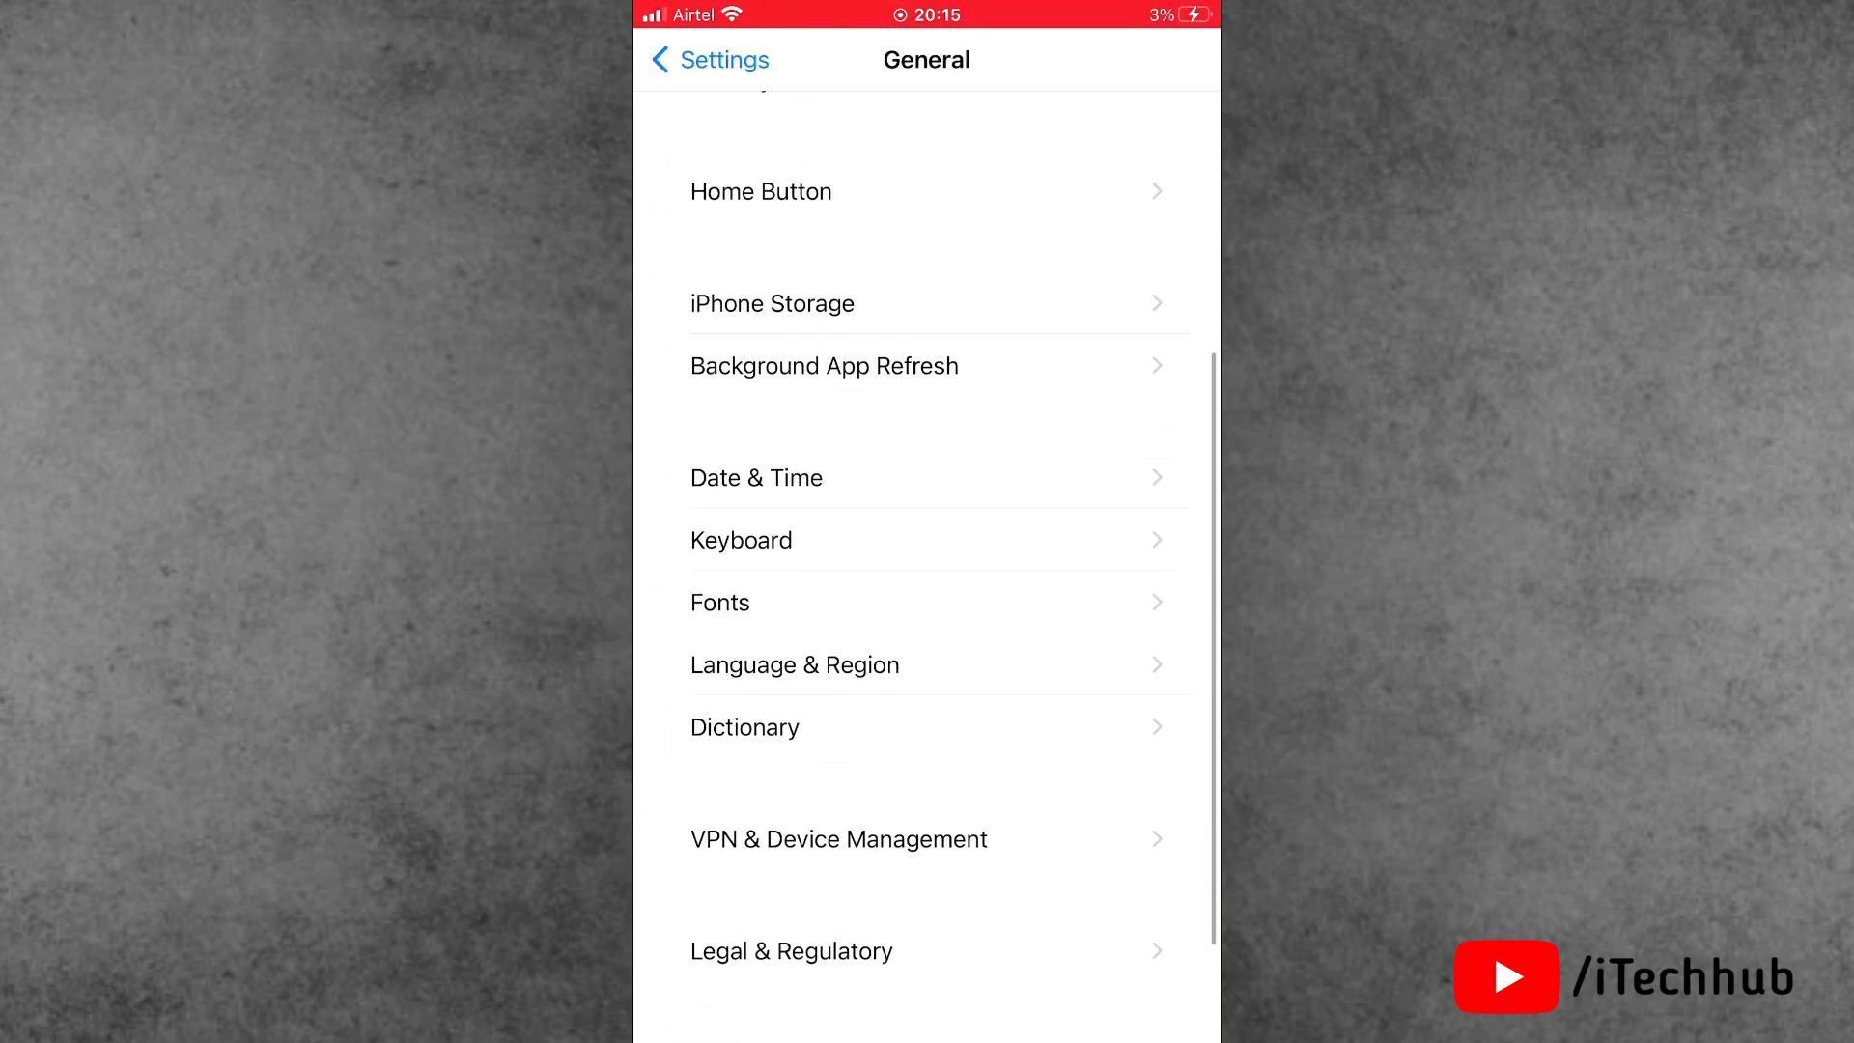
scroll(927, 579, down, 3)
click(820, 894)
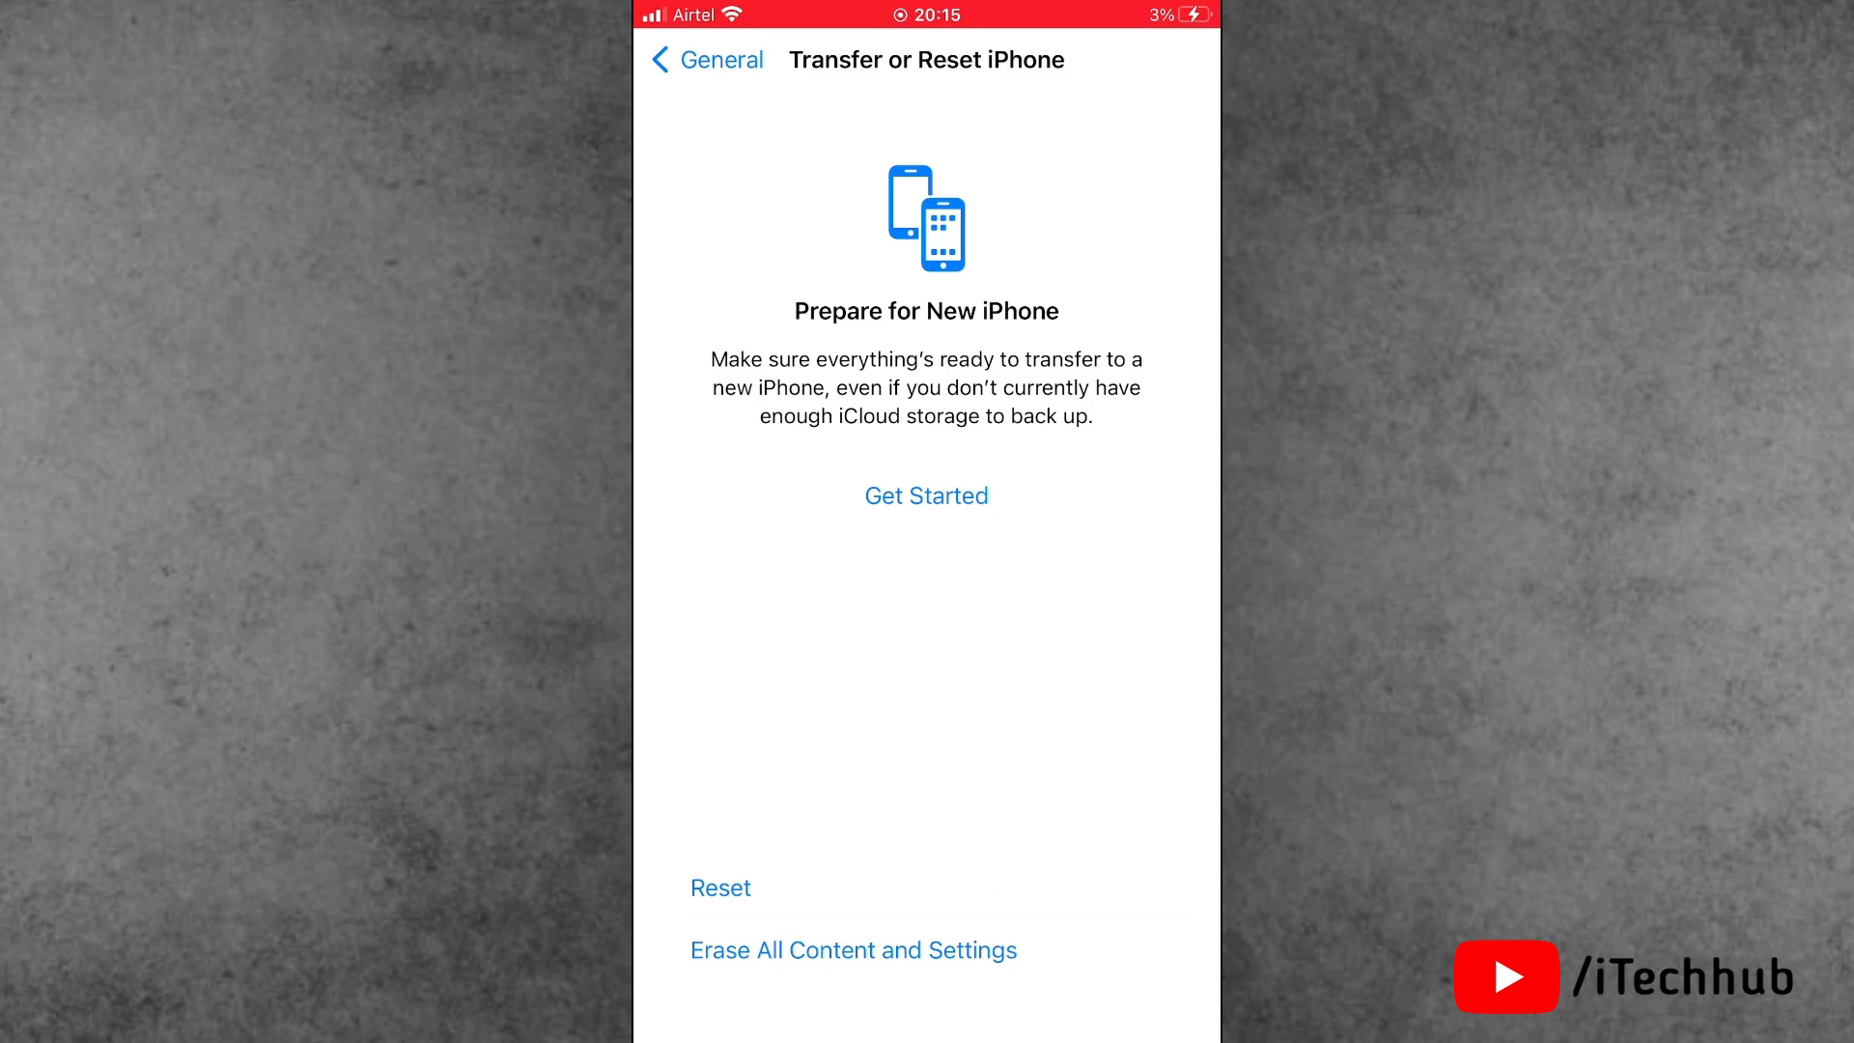
click(720, 887)
click(927, 994)
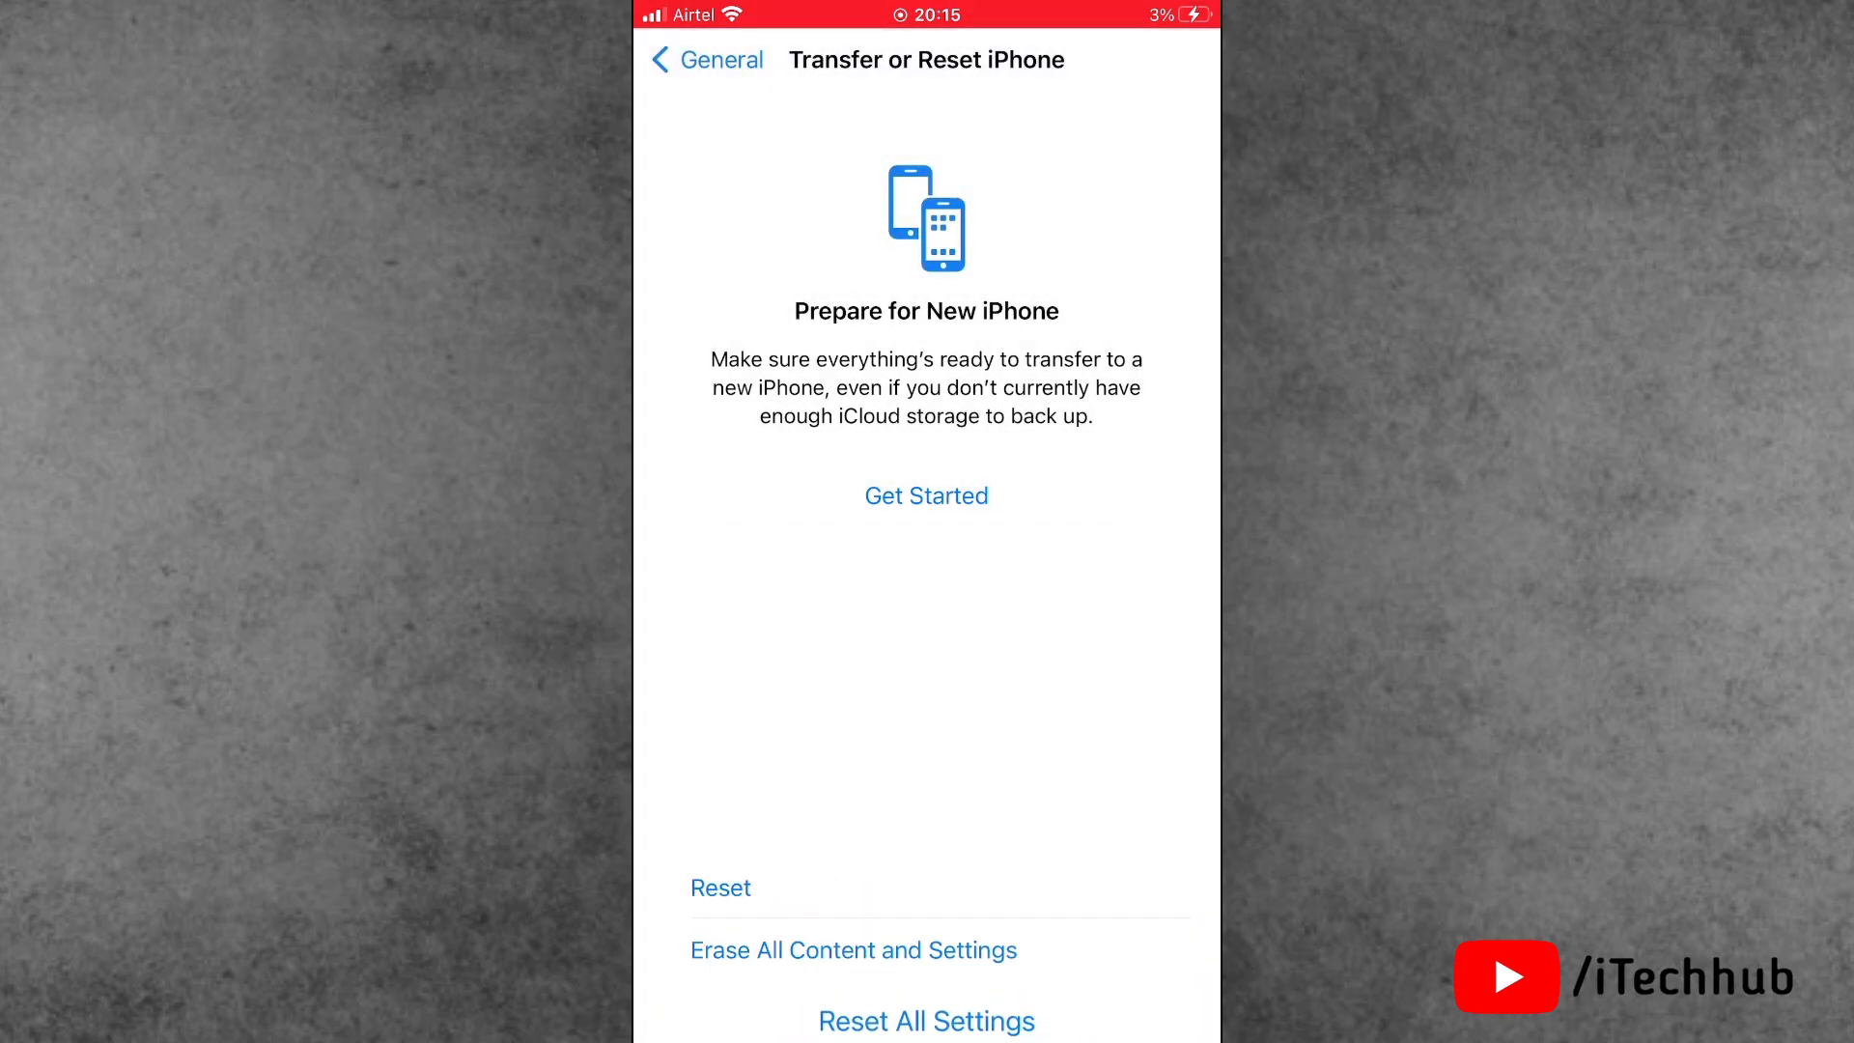
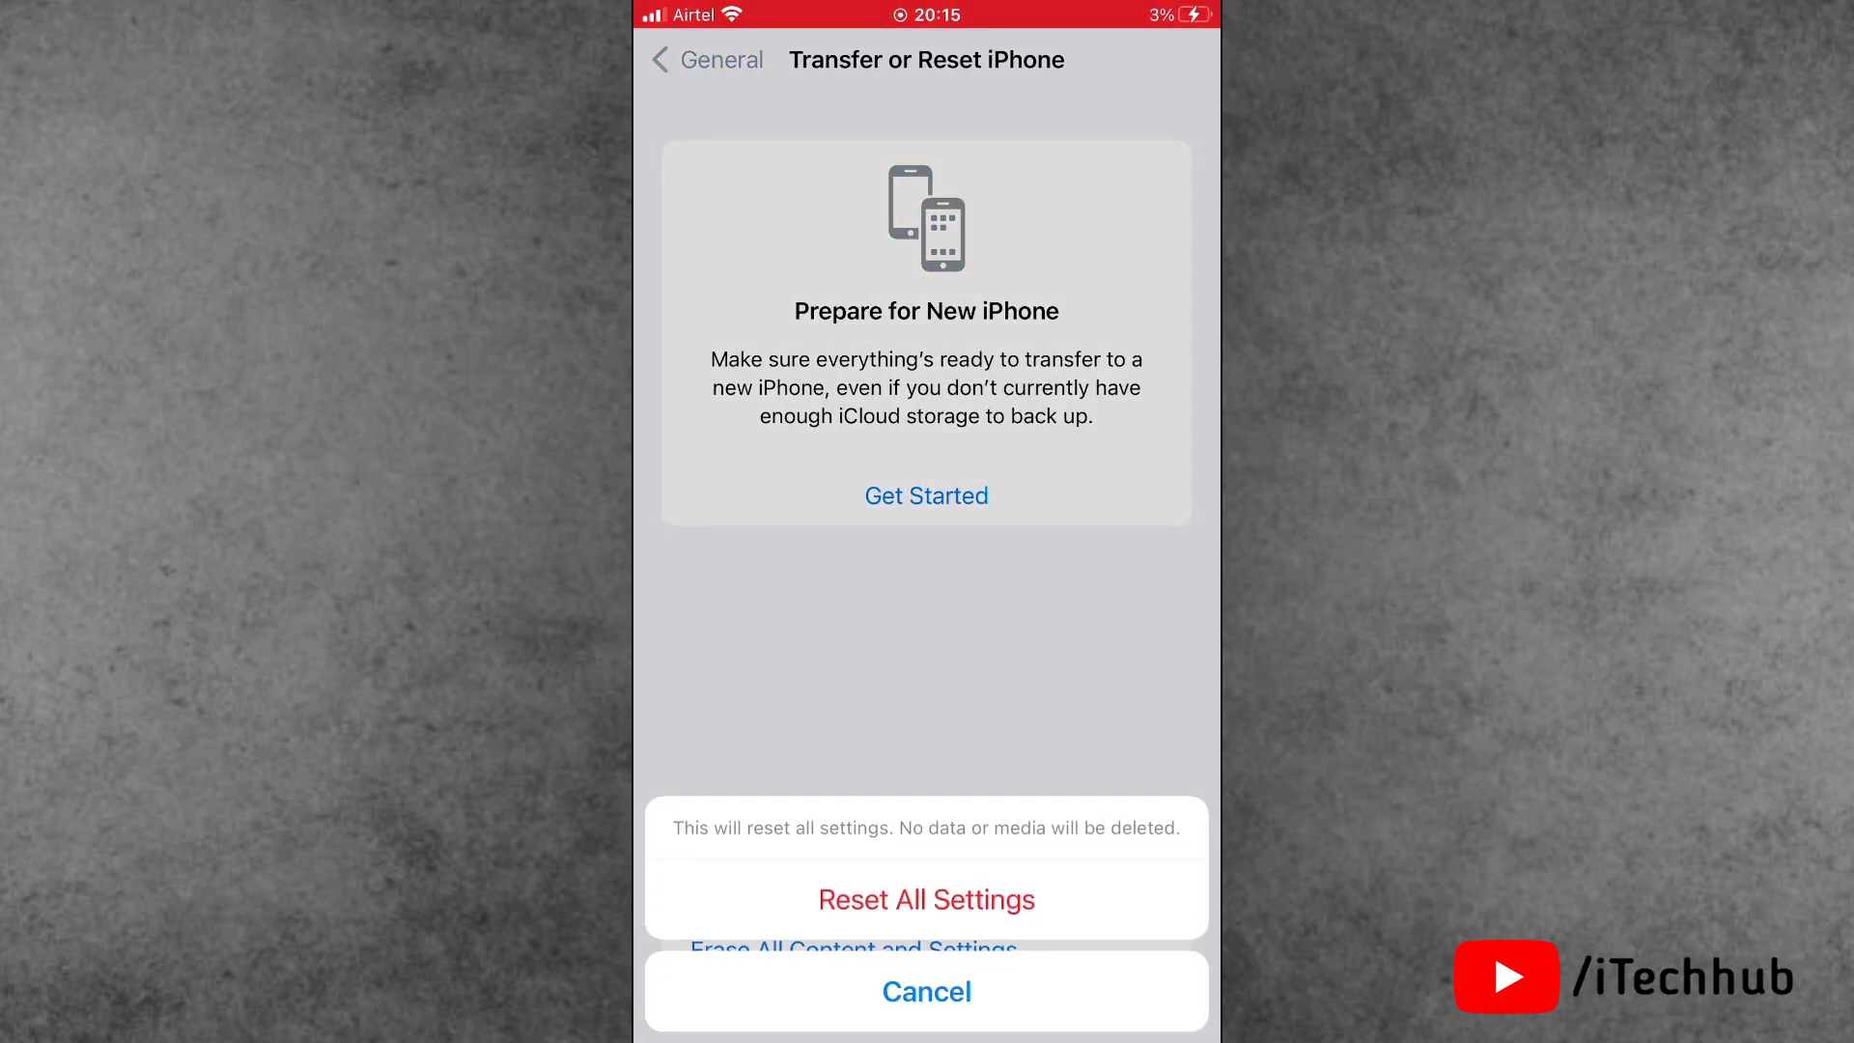
drag(927, 1029, 927, 579)
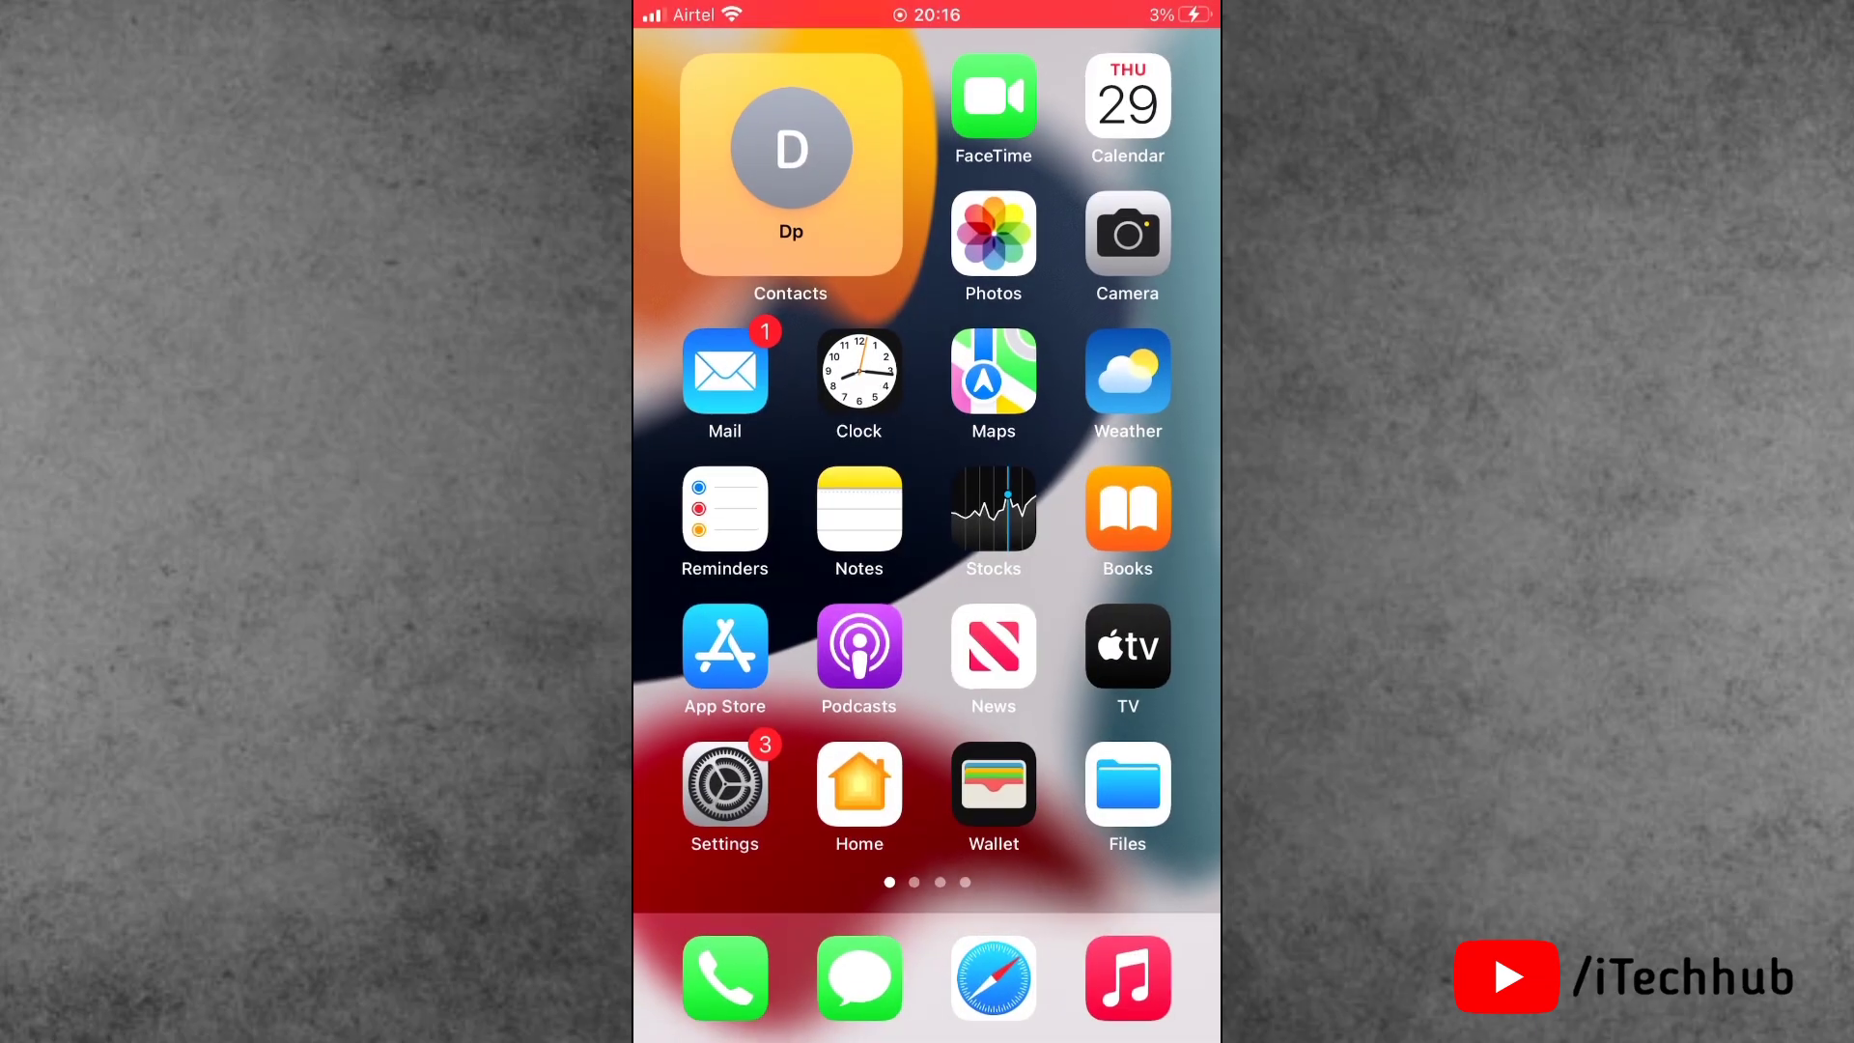
Reopen Settings and reach the iCloud page through the Apple ID banner
mouse_move(1101, 580)
mouse_down()
mouse_move(754, 580)
mouse_move(1101, 580)
mouse_up()
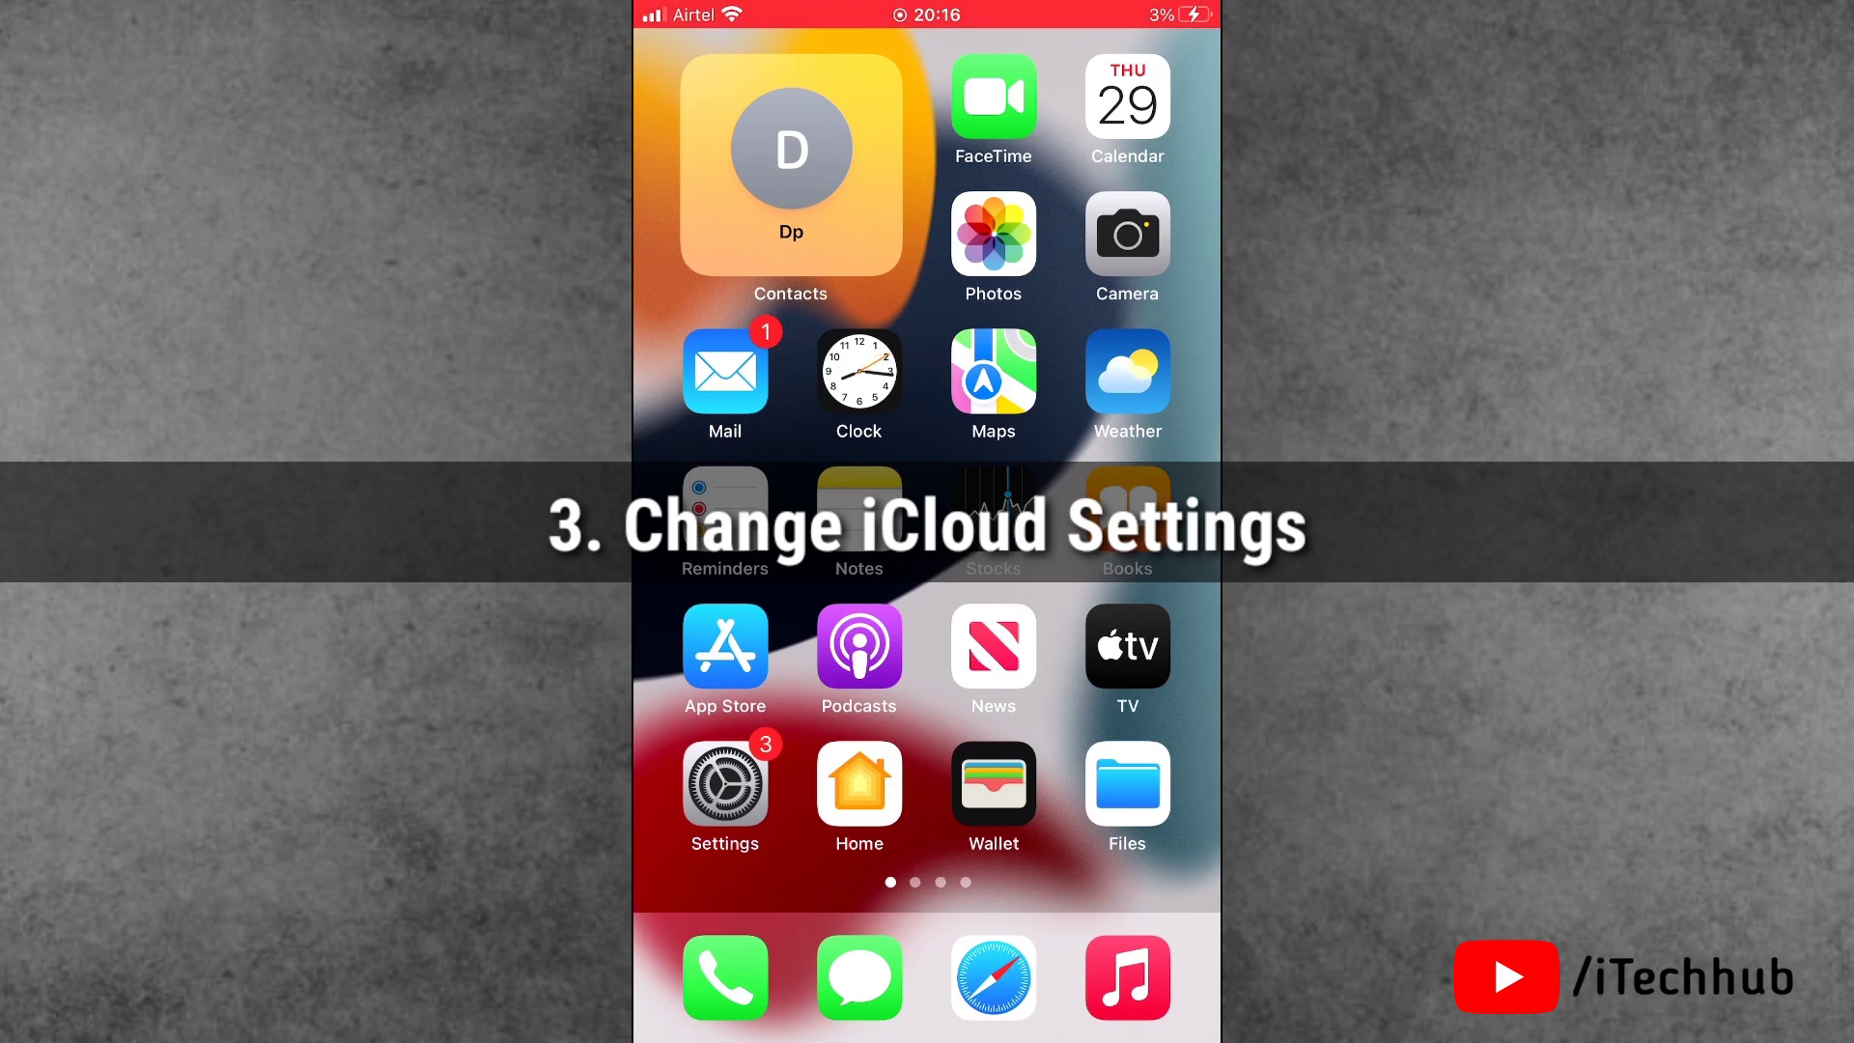
click(725, 784)
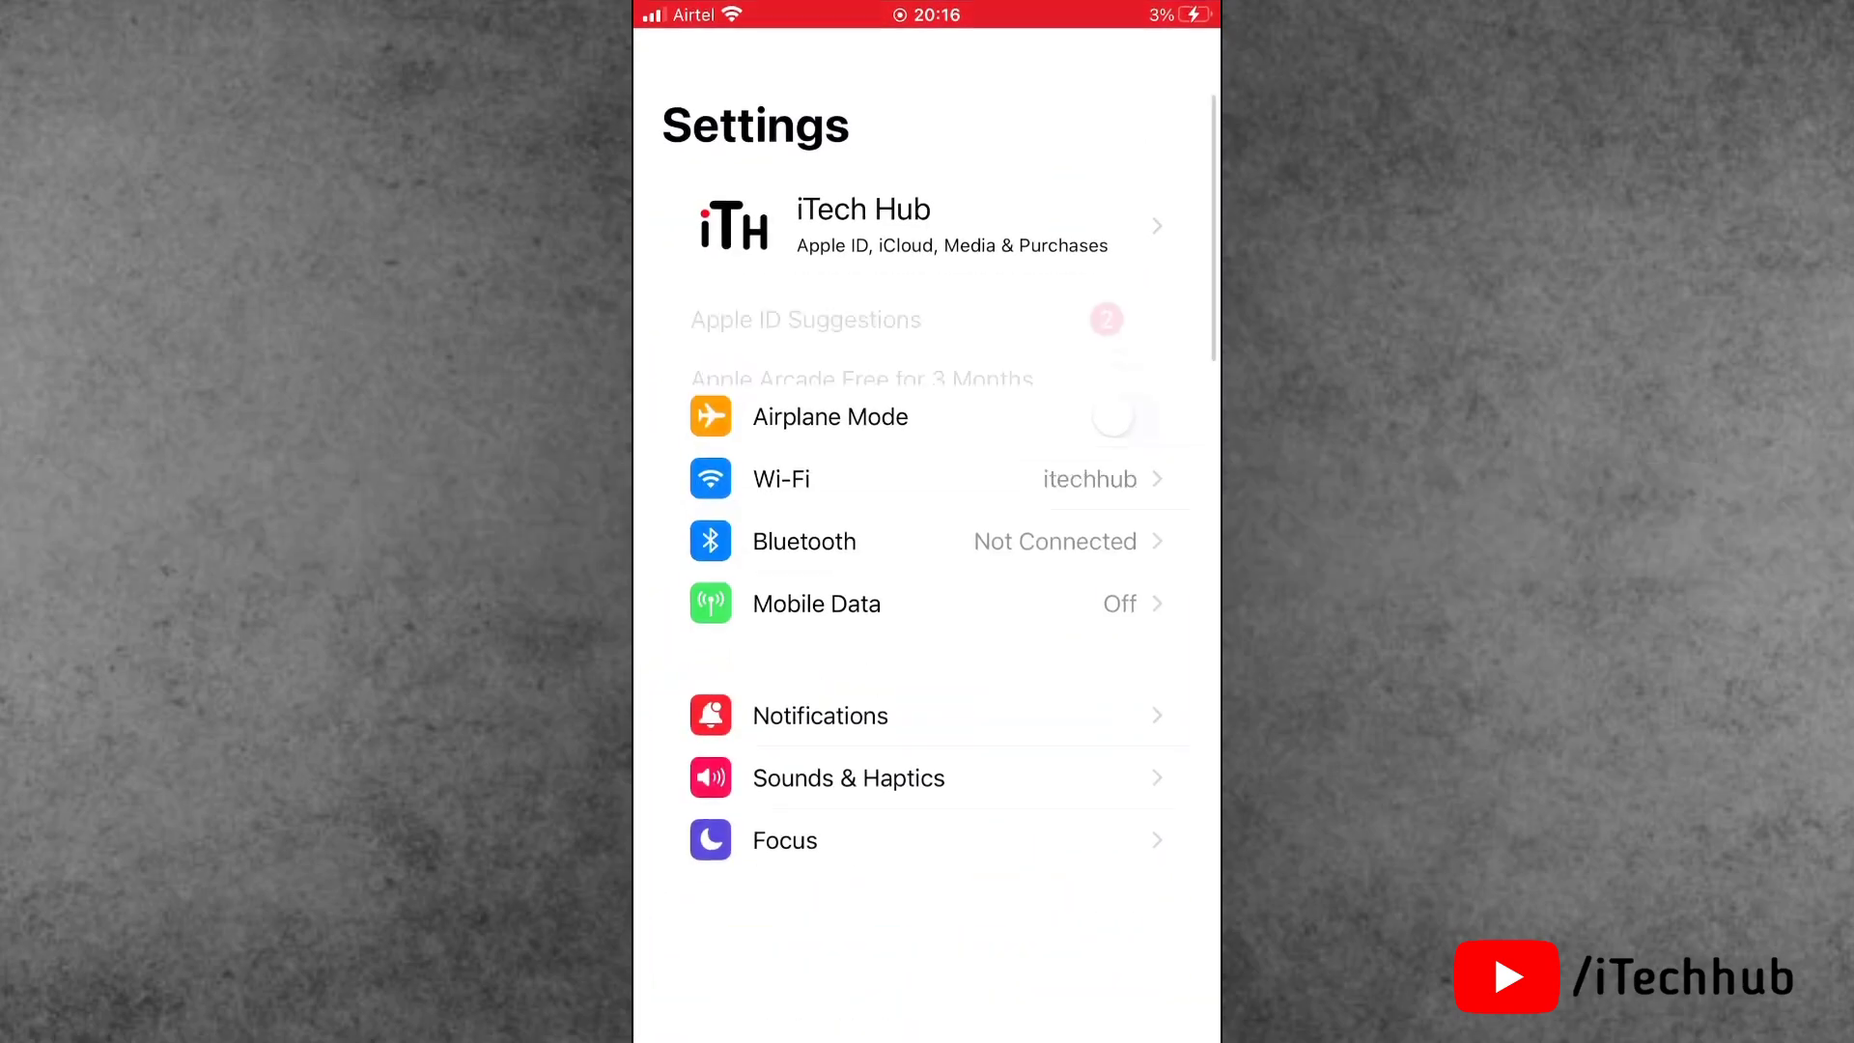
click(927, 227)
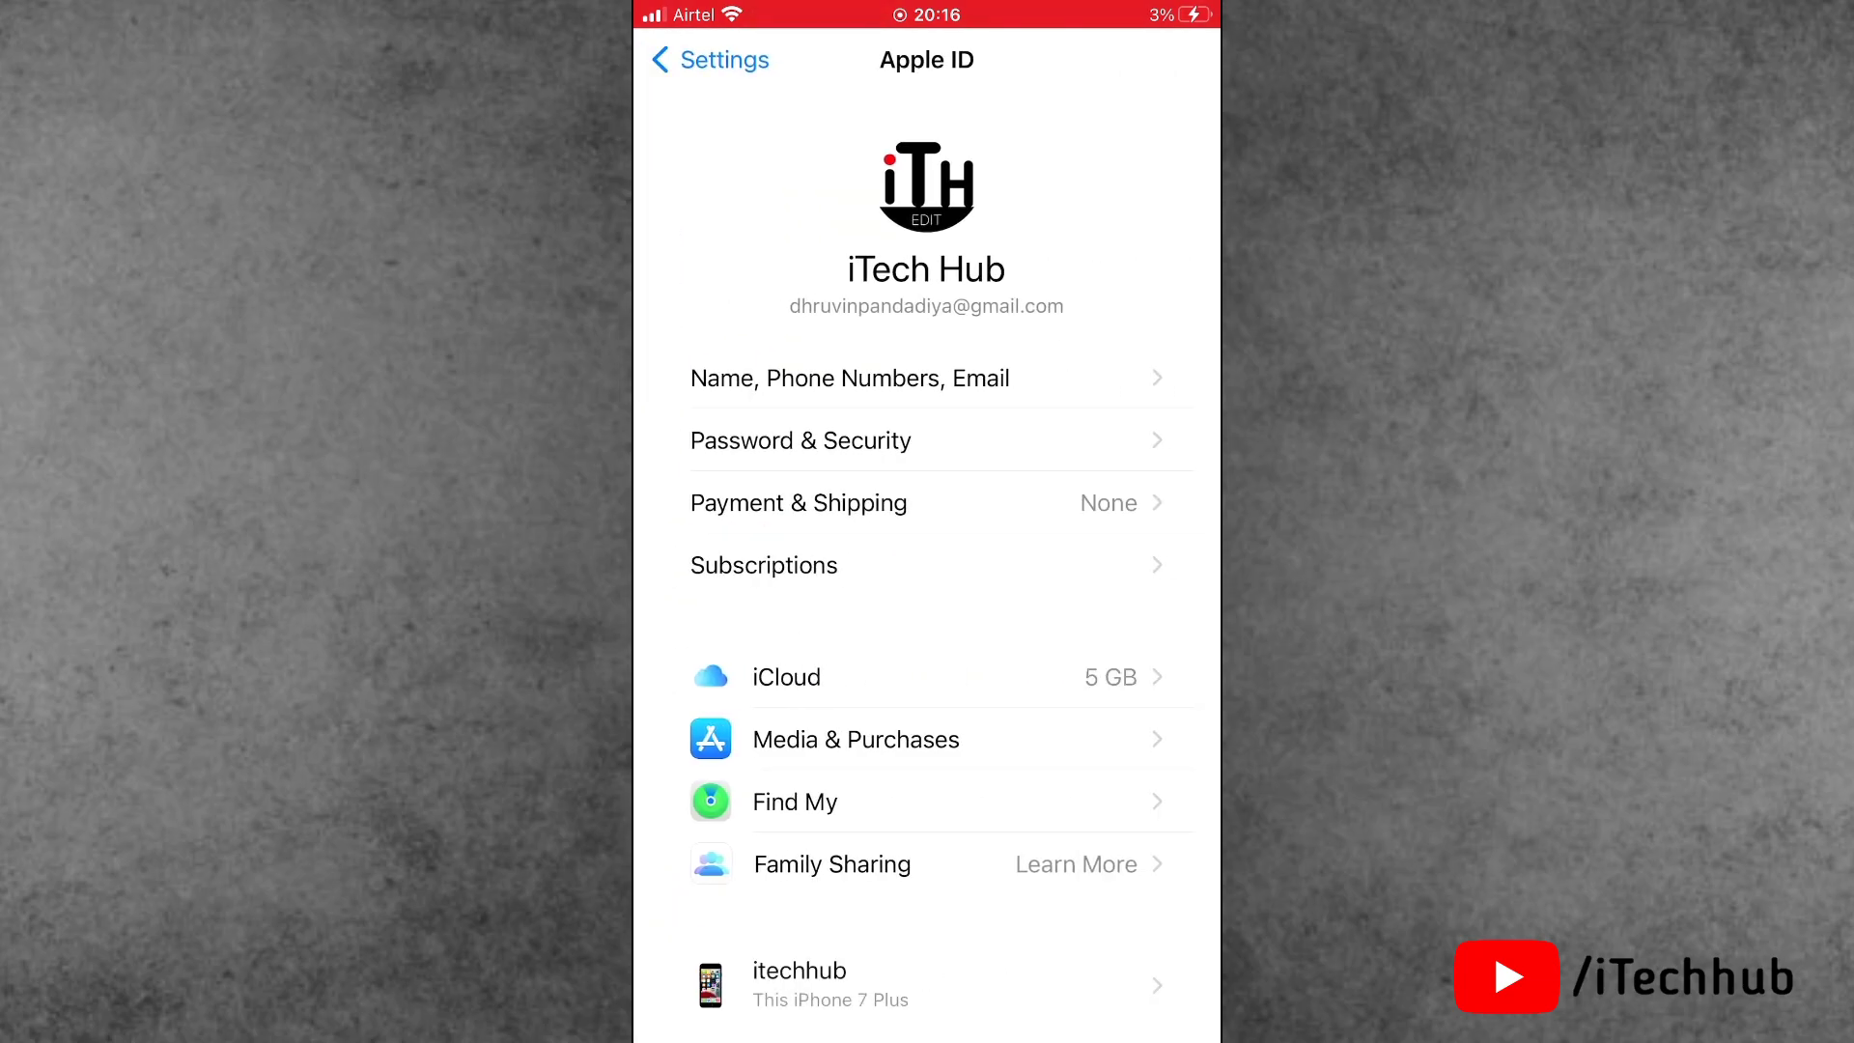
click(787, 677)
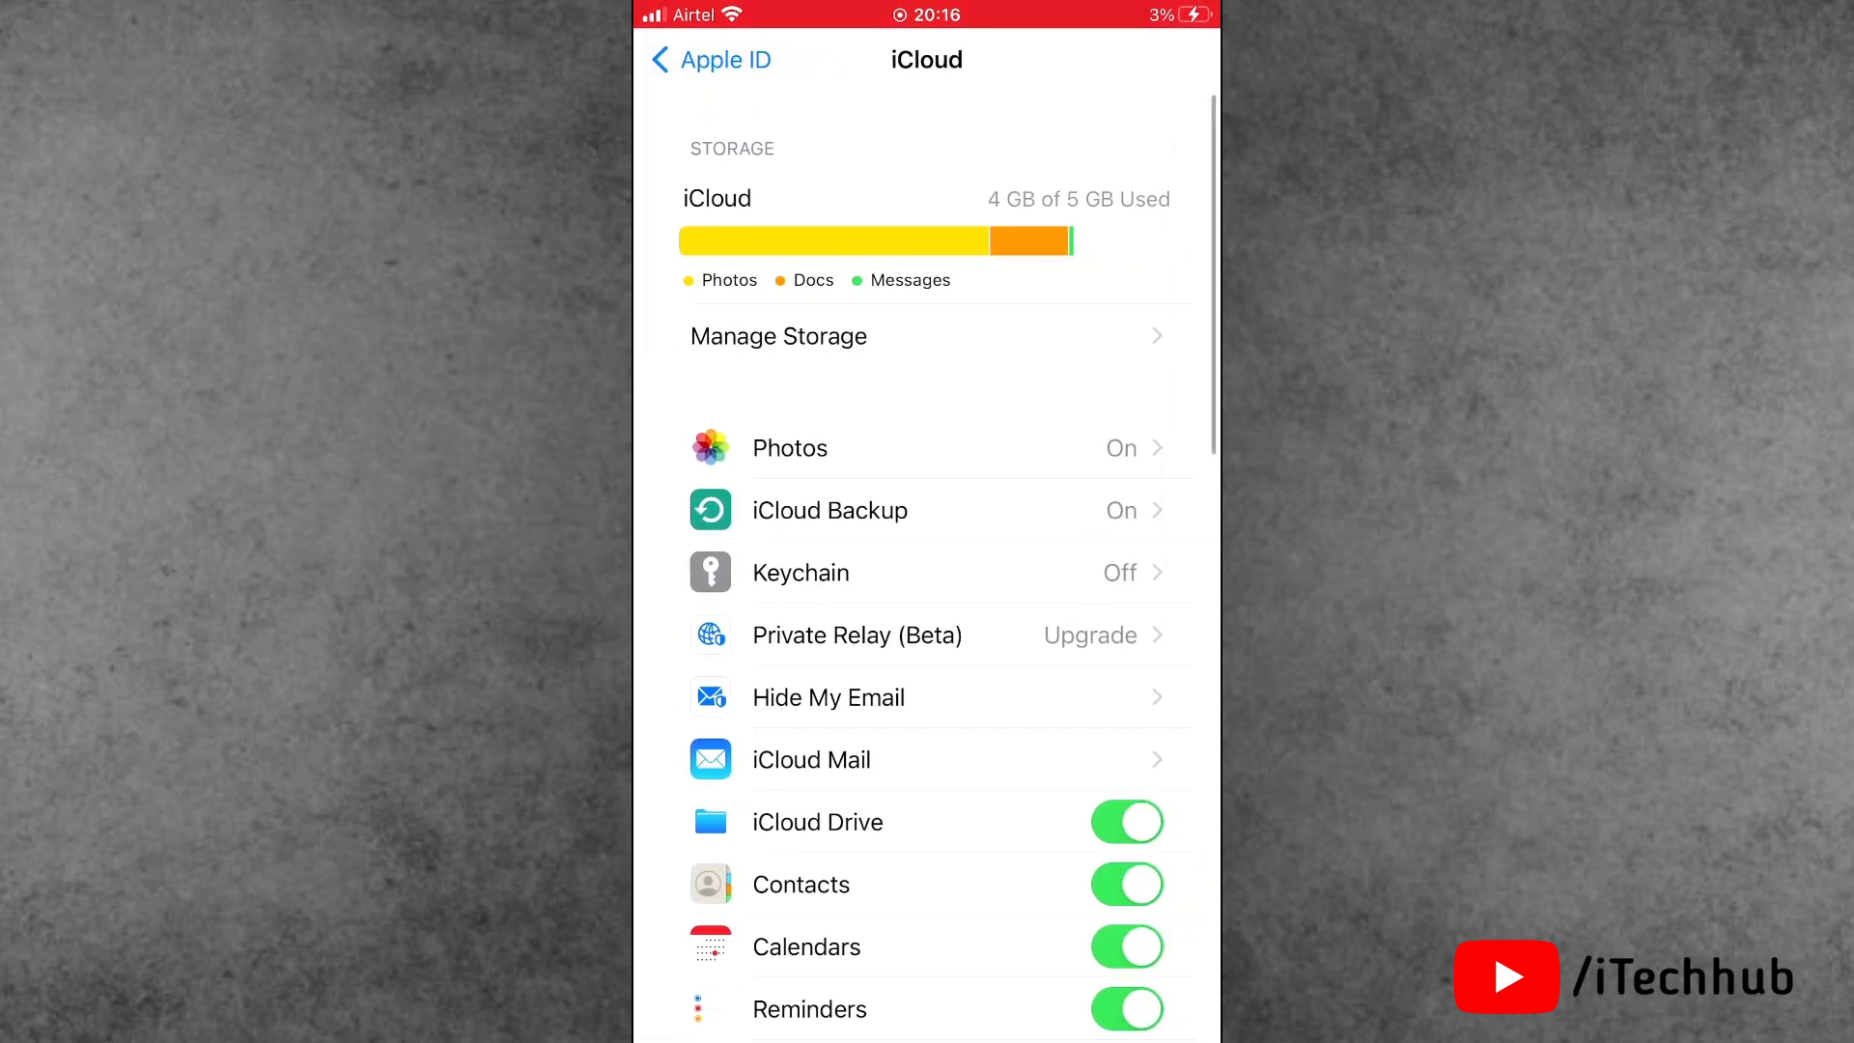
scroll(928, 579, down, 2)
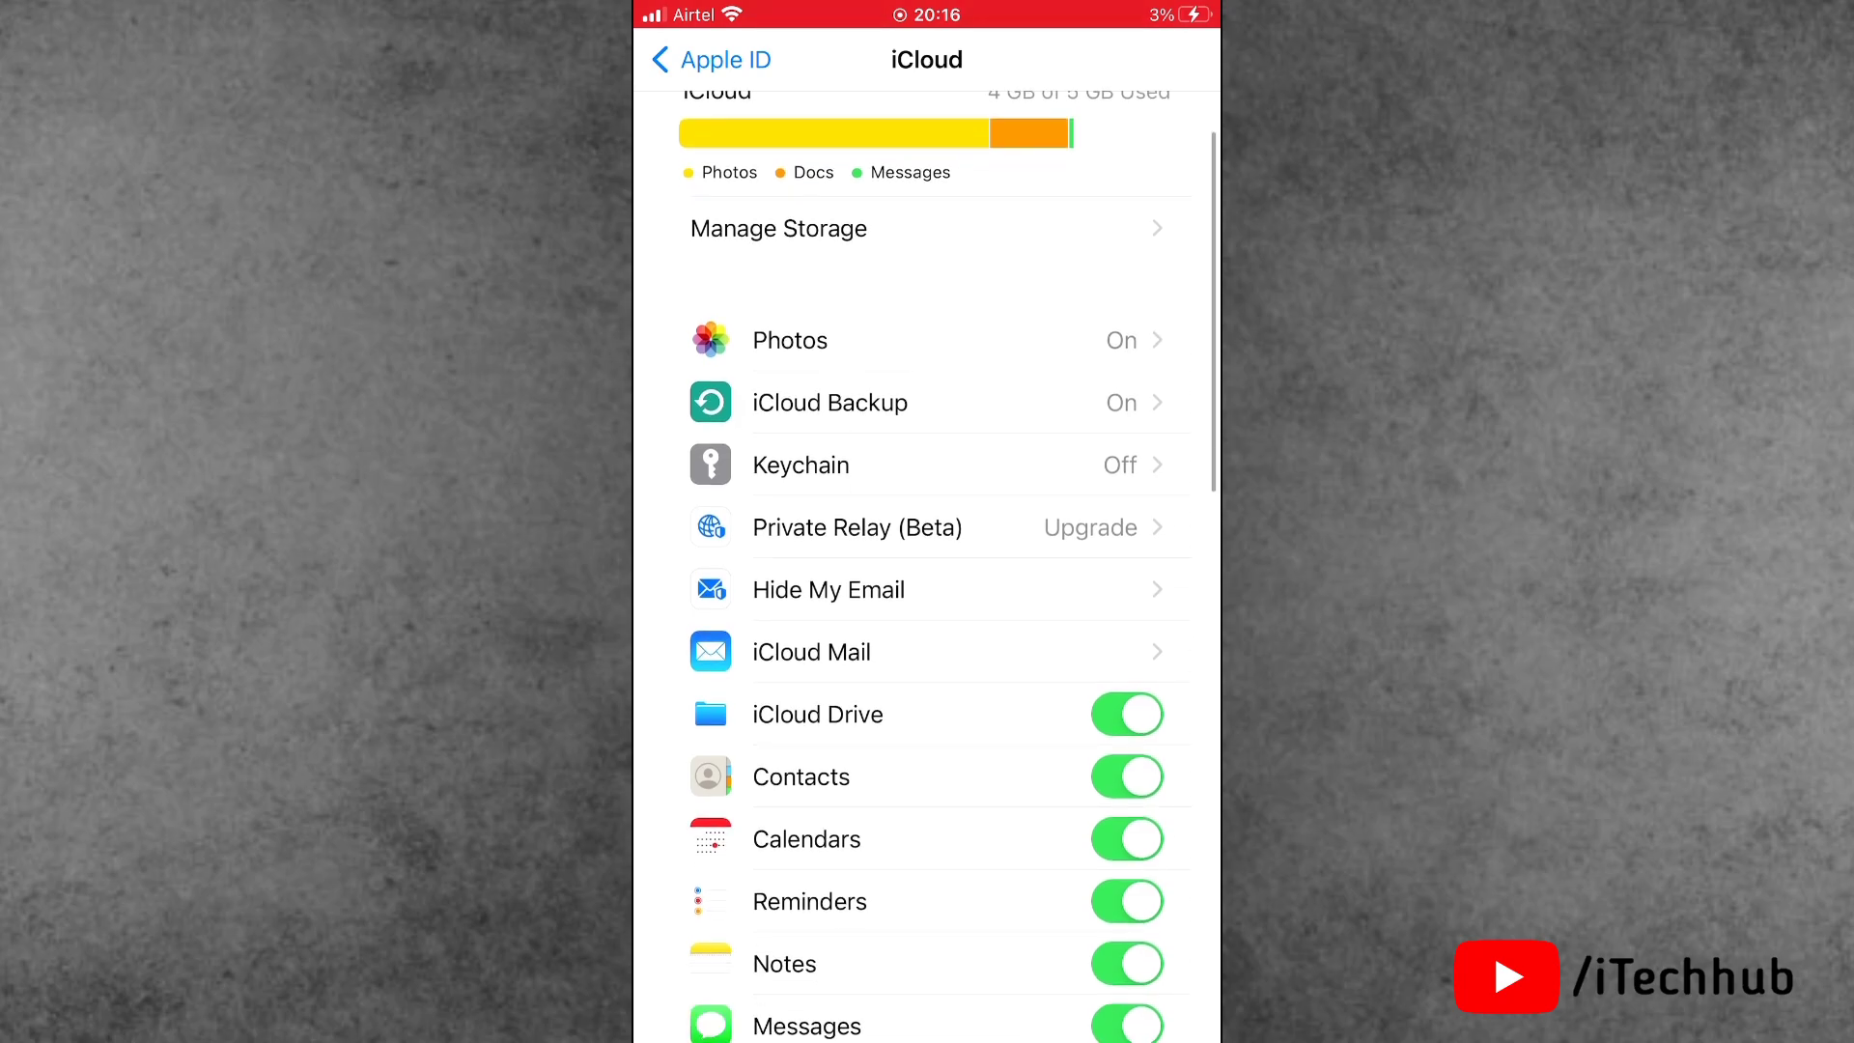
scroll(928, 580, down, 2)
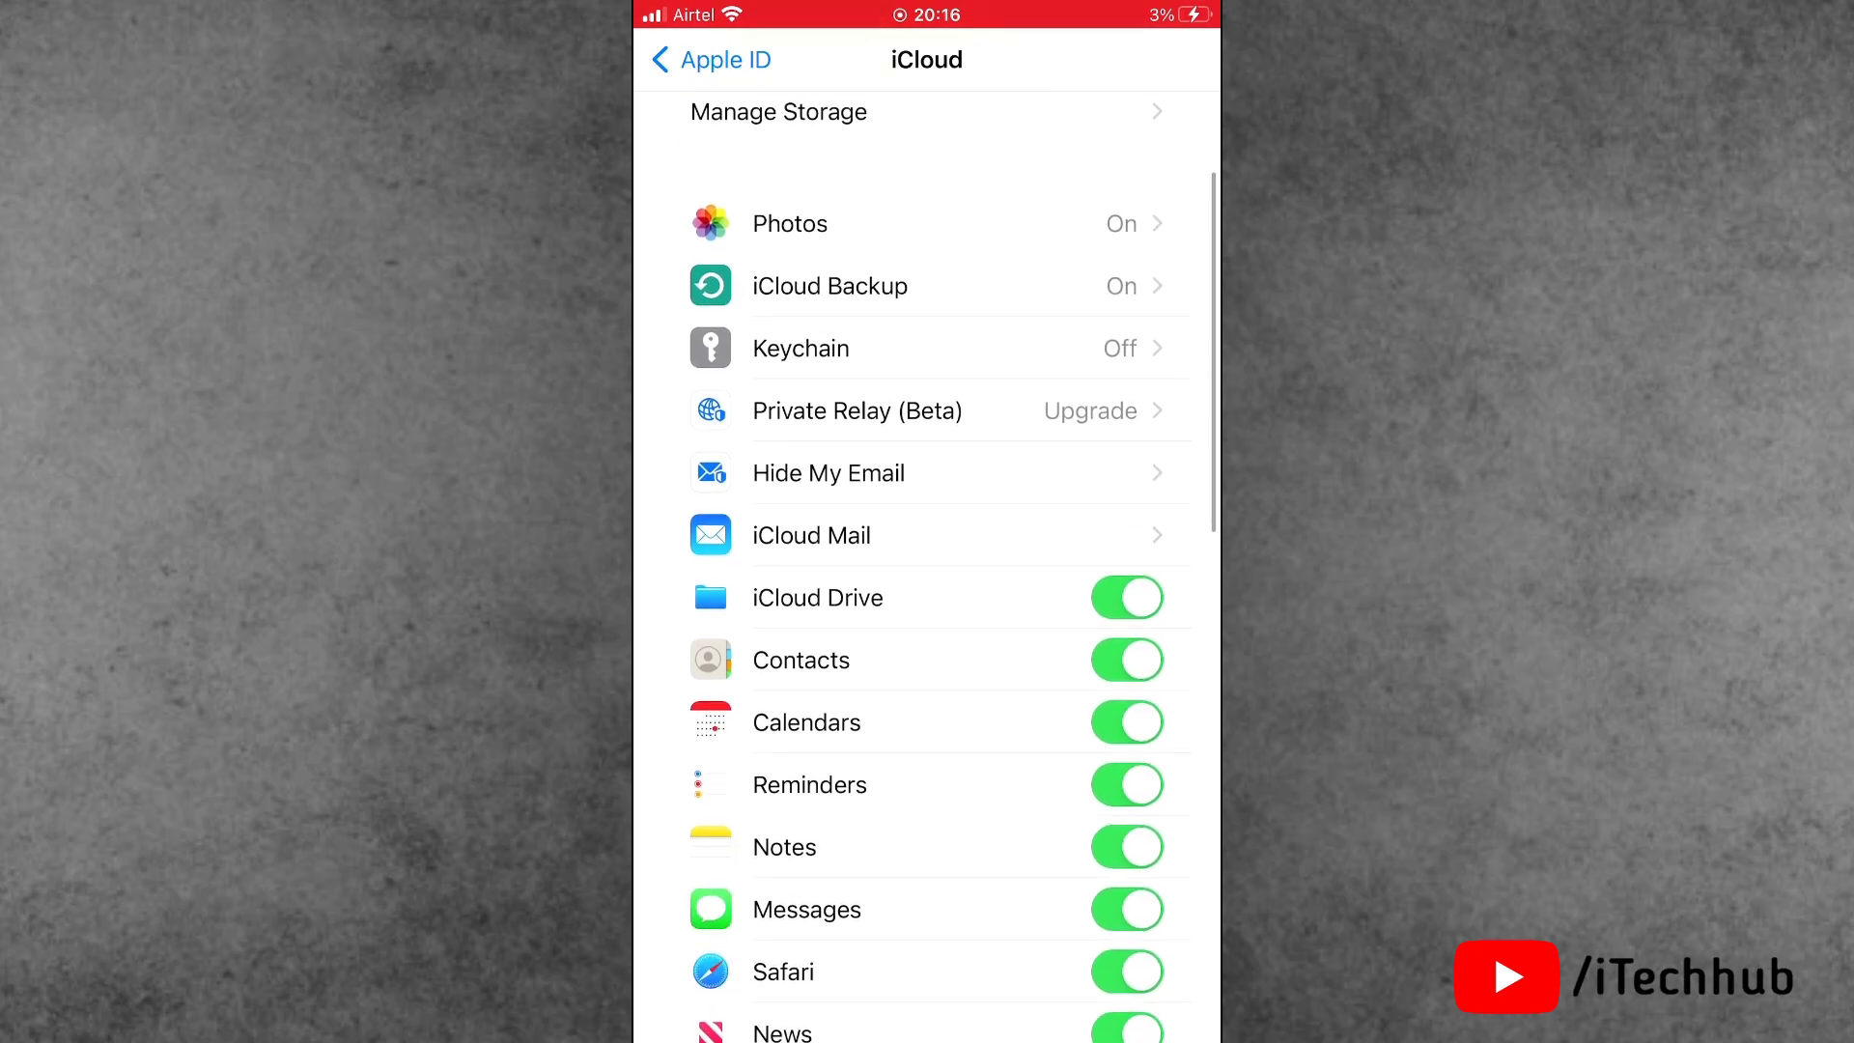
Switch the iCloud Drive toggle off and then back on
click(1127, 597)
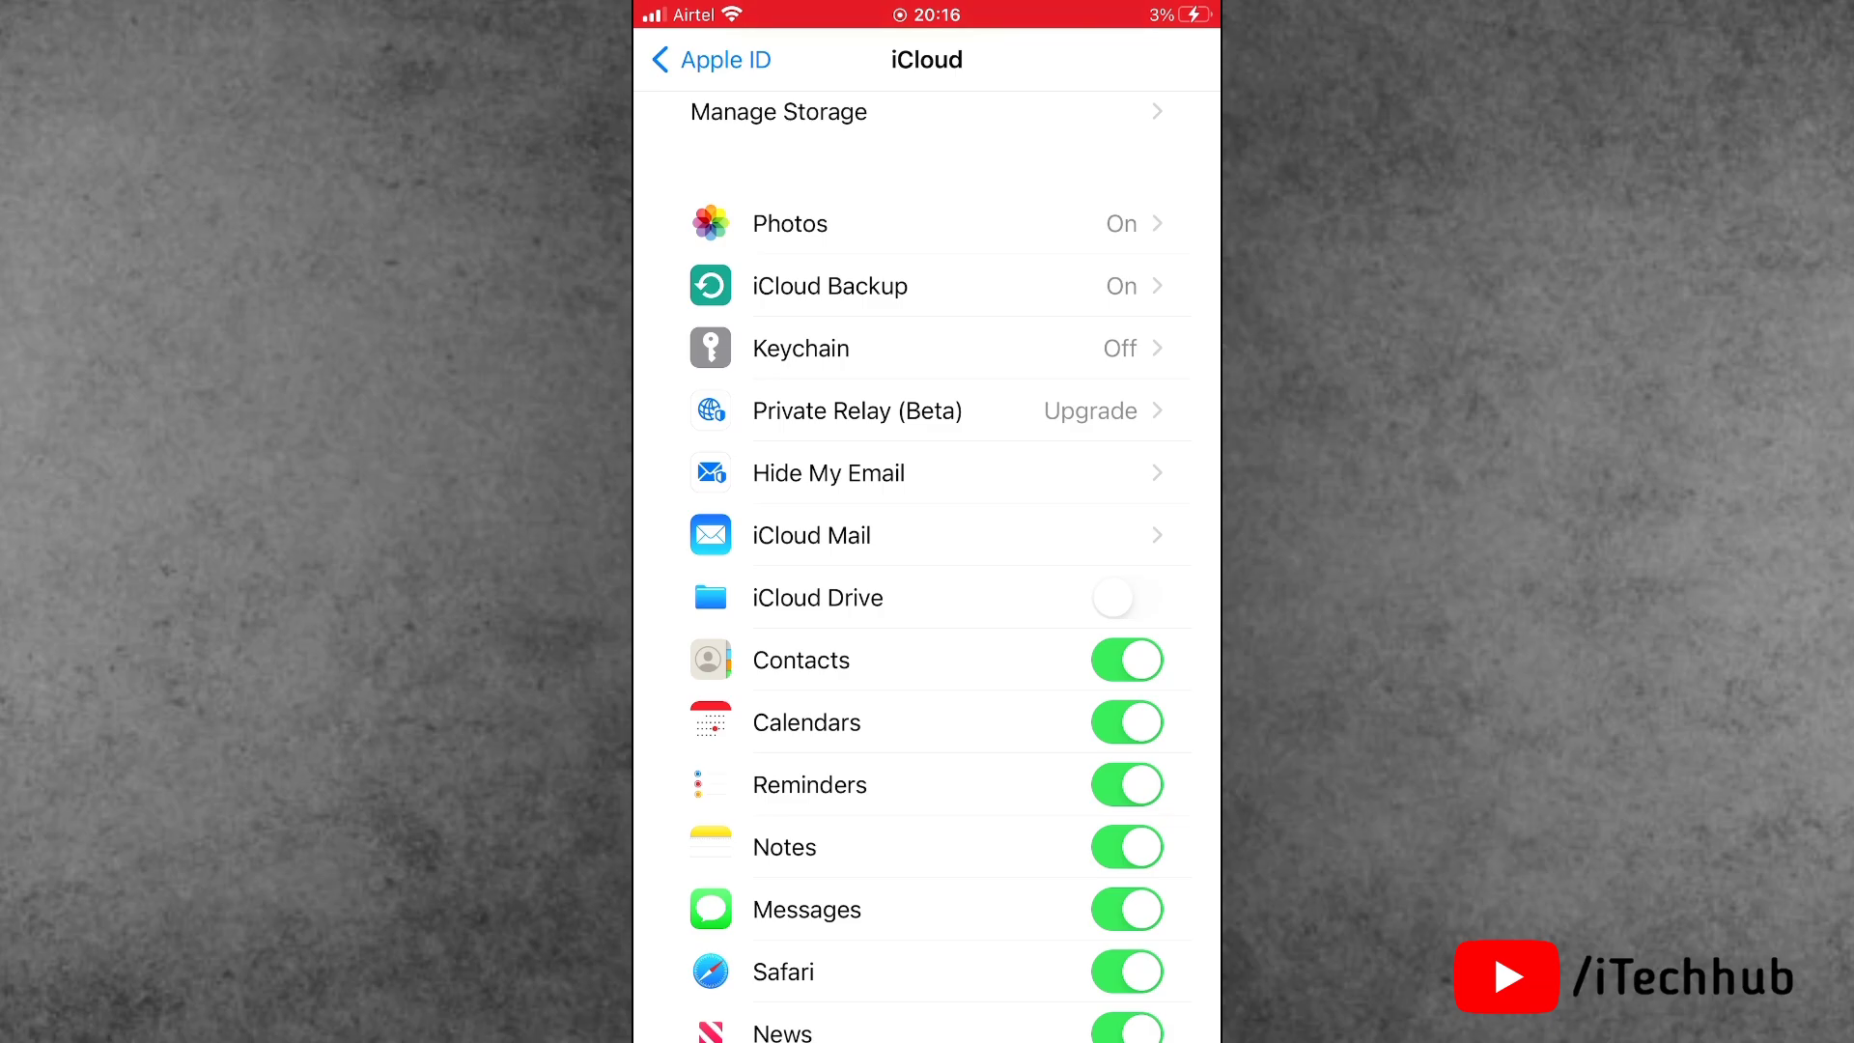
click(1128, 597)
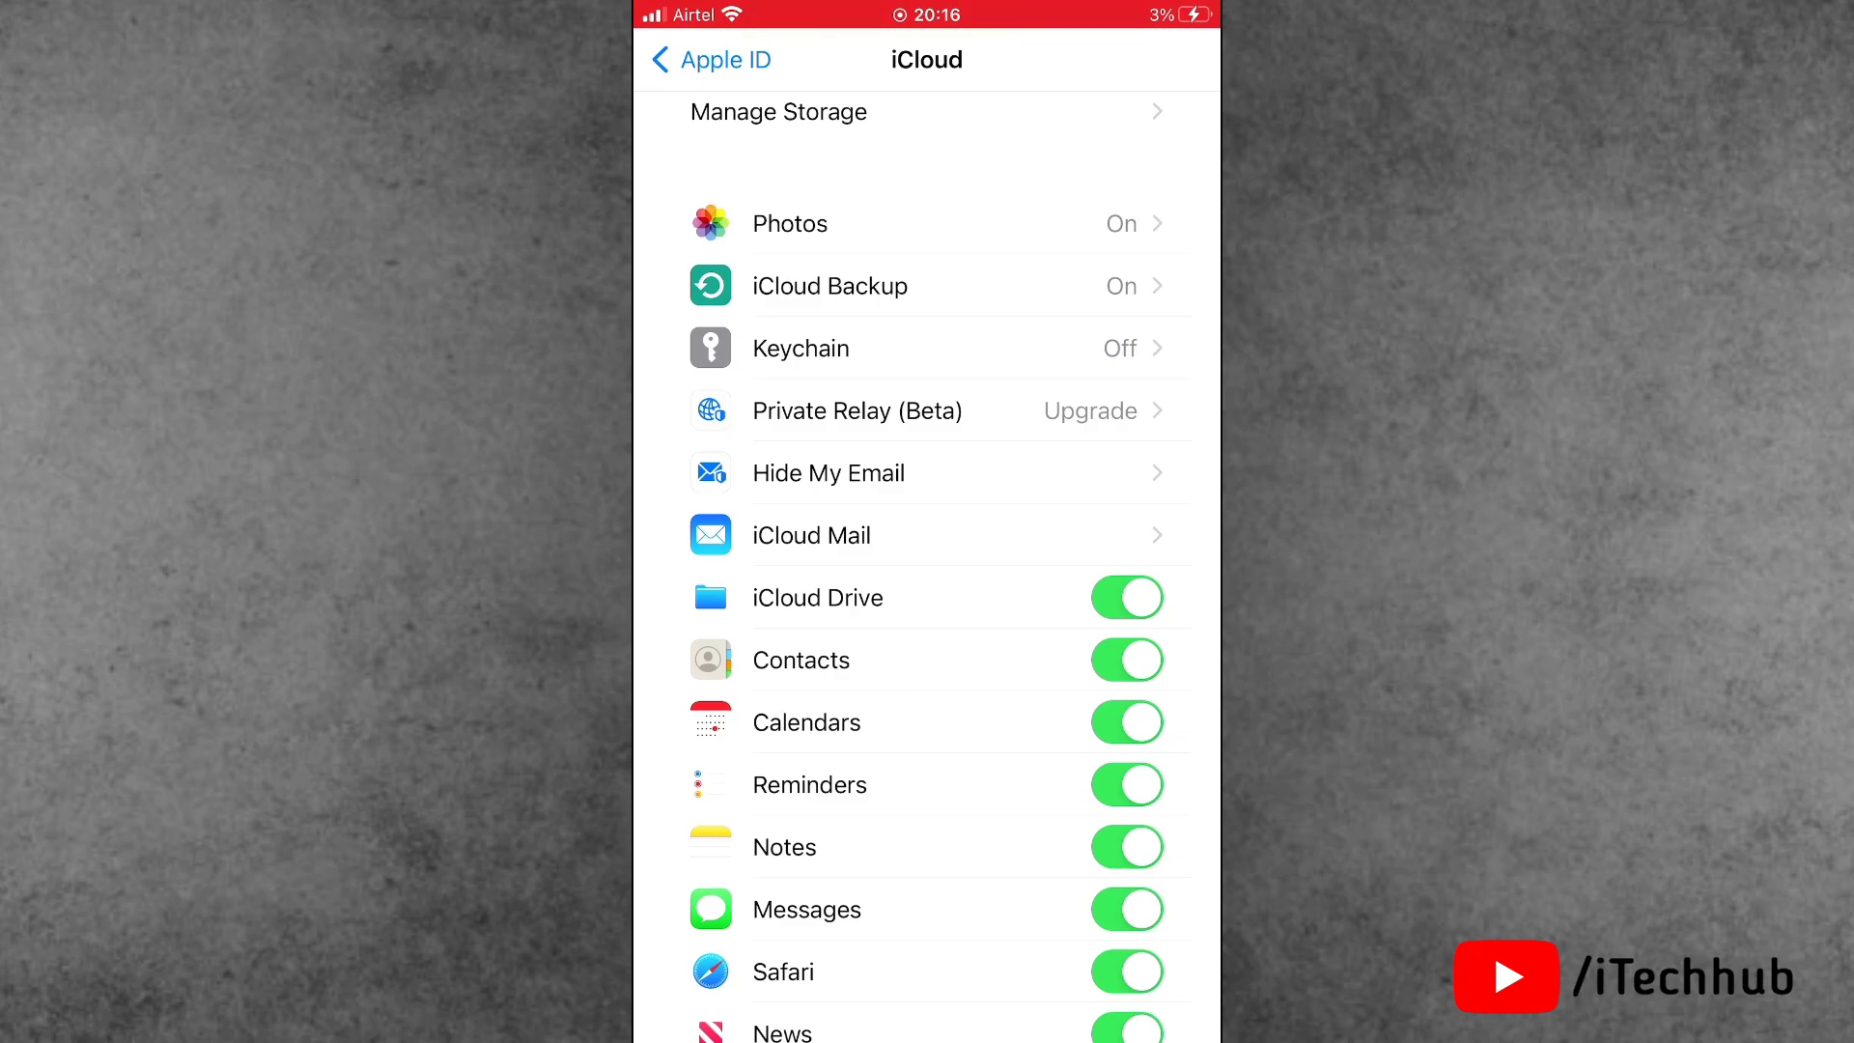
Close Settings and swipe back to the first home screen page
drag(927, 1031, 927, 580)
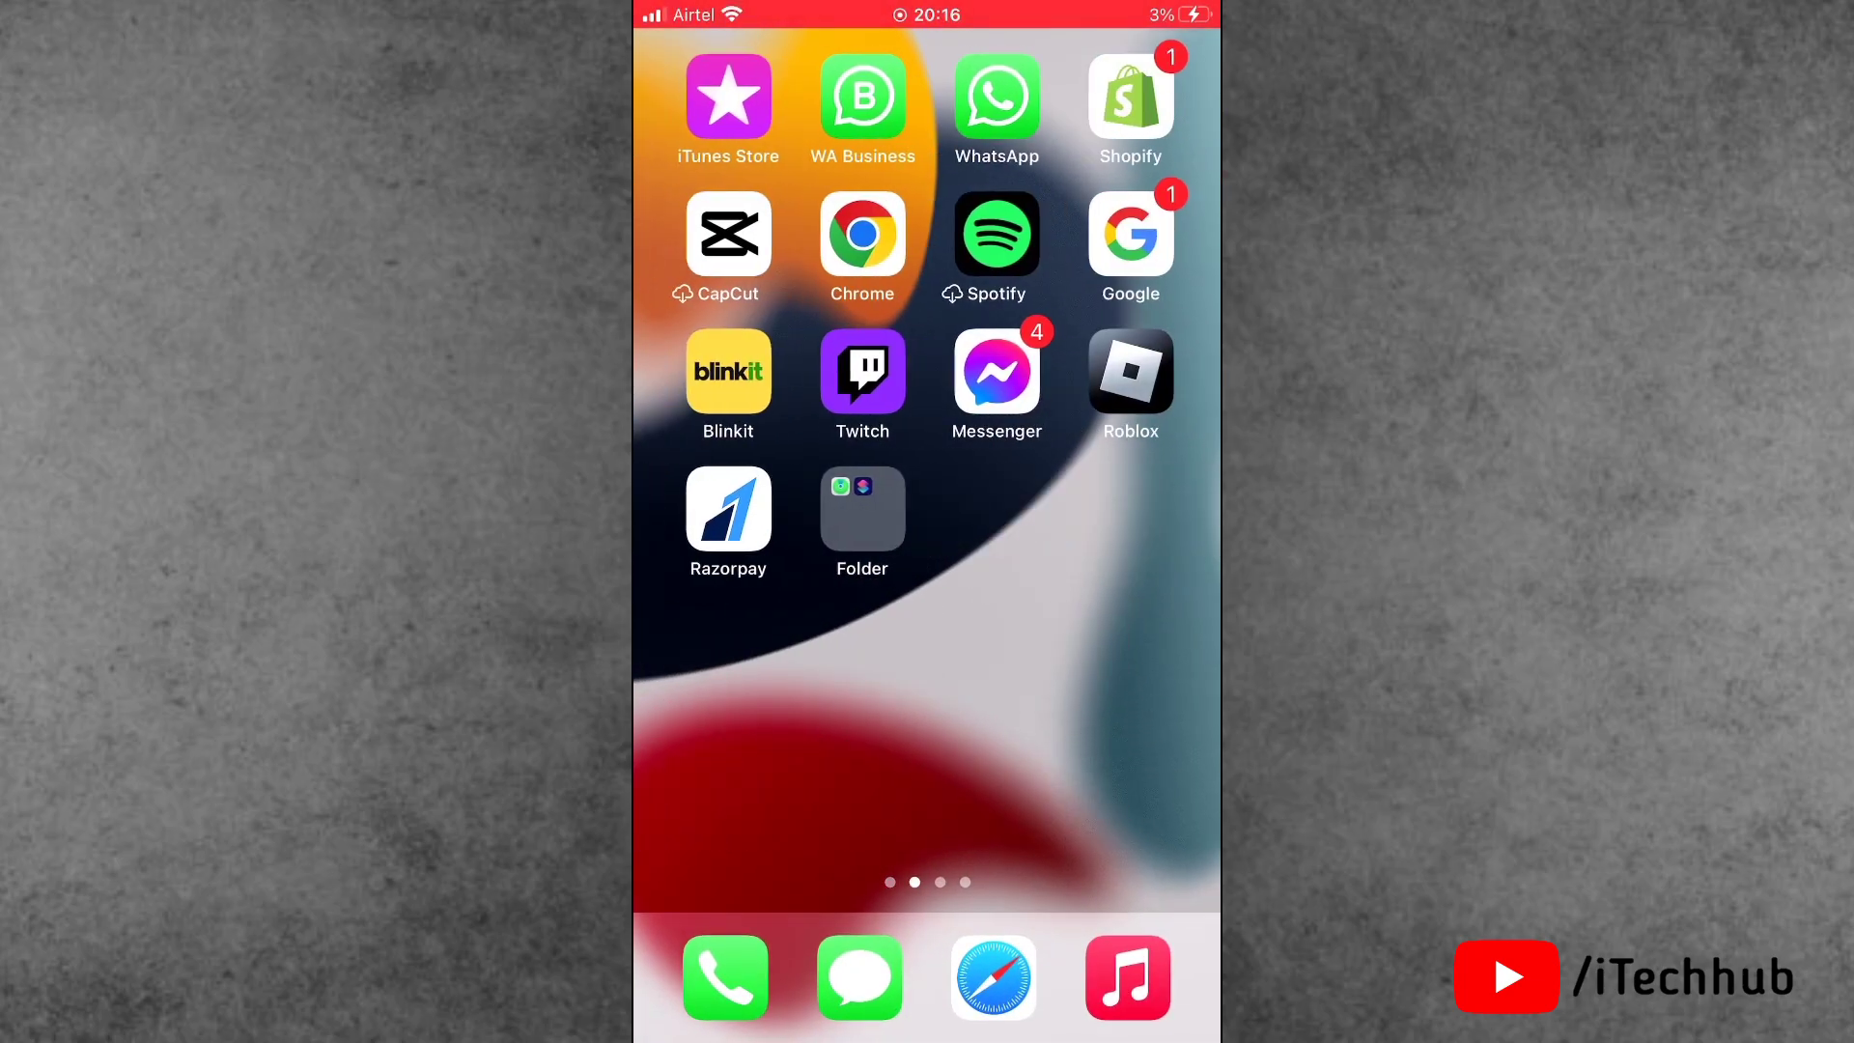
drag(753, 653, 1130, 652)
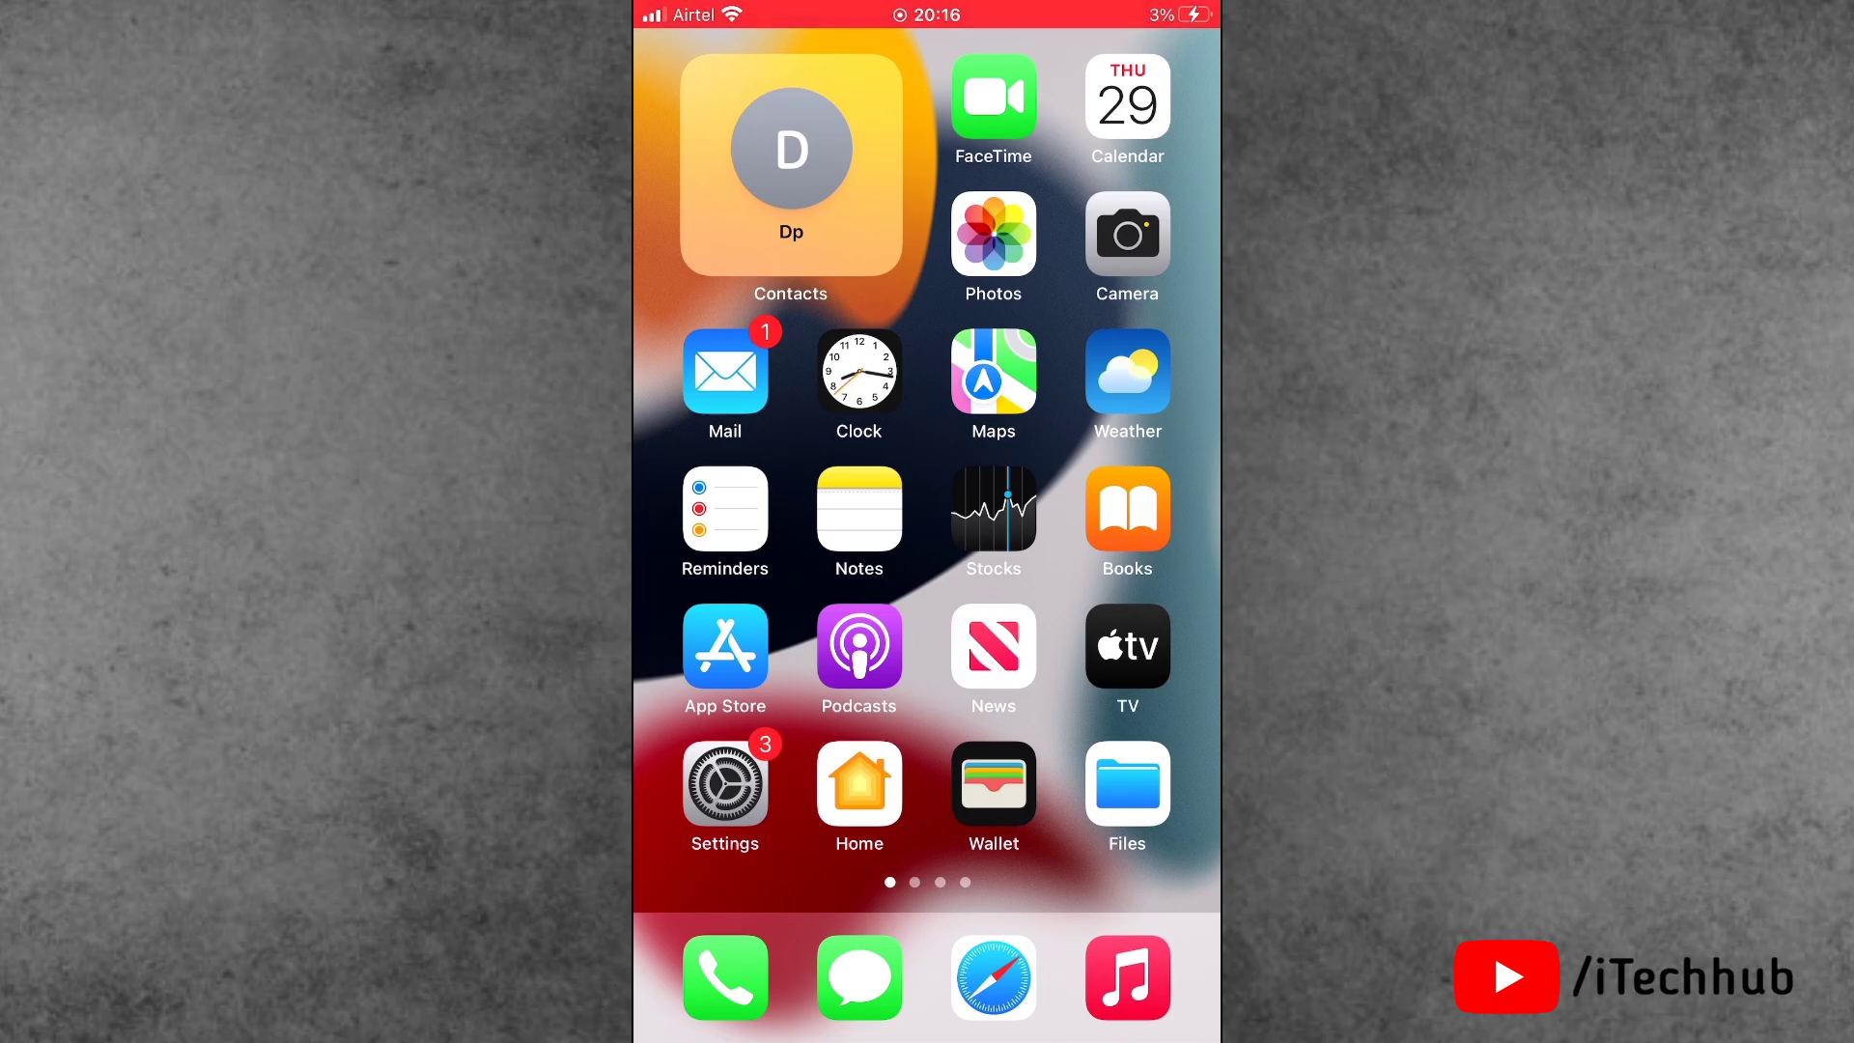